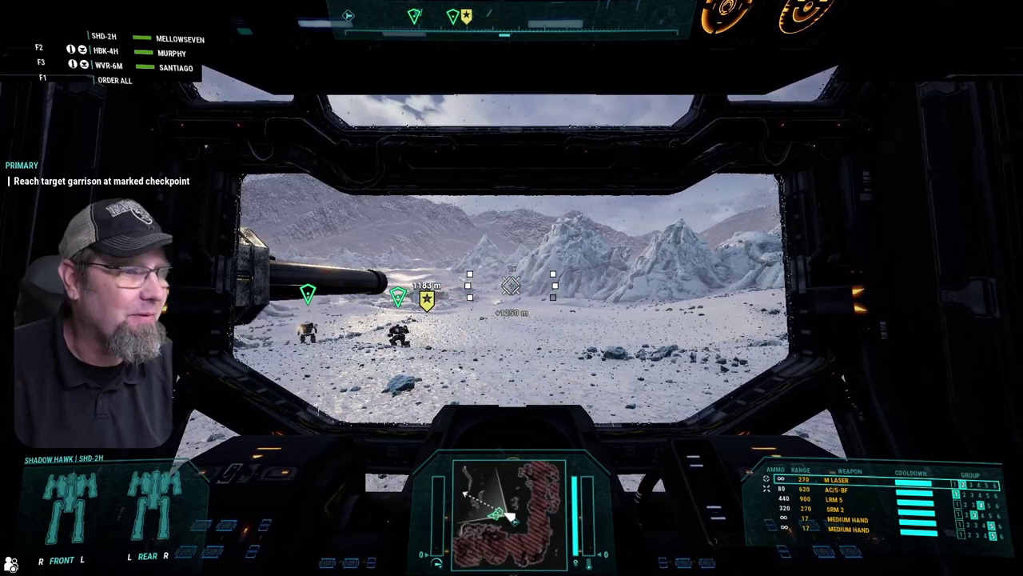
# Step: Exit MechWarrior 5: Mercenaries to the desktop and minimize the Epic Games Launcher window
pyautogui.press('Escape')
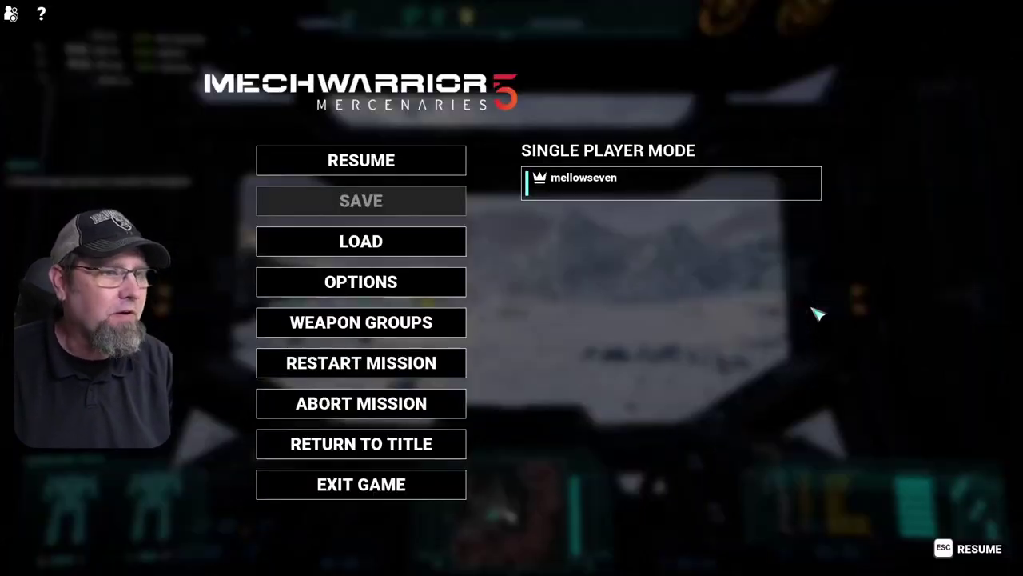
pyautogui.click(404, 490)
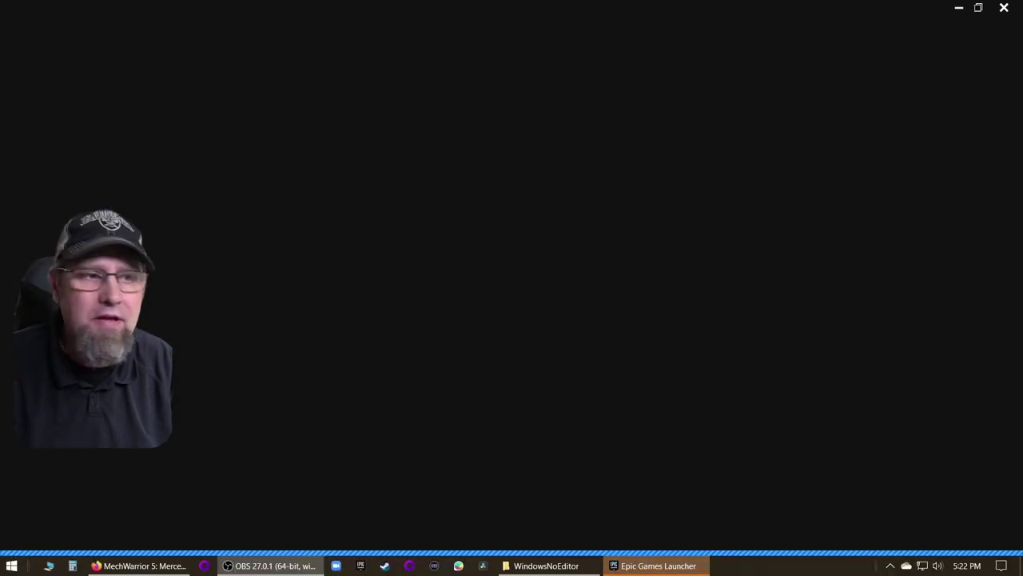
pyautogui.click(958, 7)
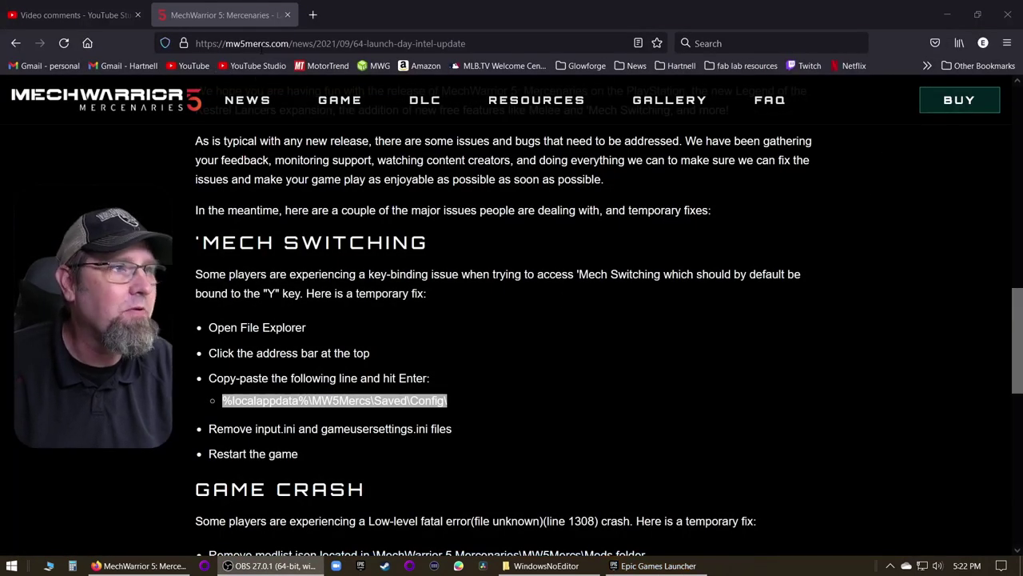
# Step: Open the Launch Day Intel Update article from the MechWarrior 5 site's news and read its 'Mech Switching fix
pyautogui.scroll(5, 445, 166)
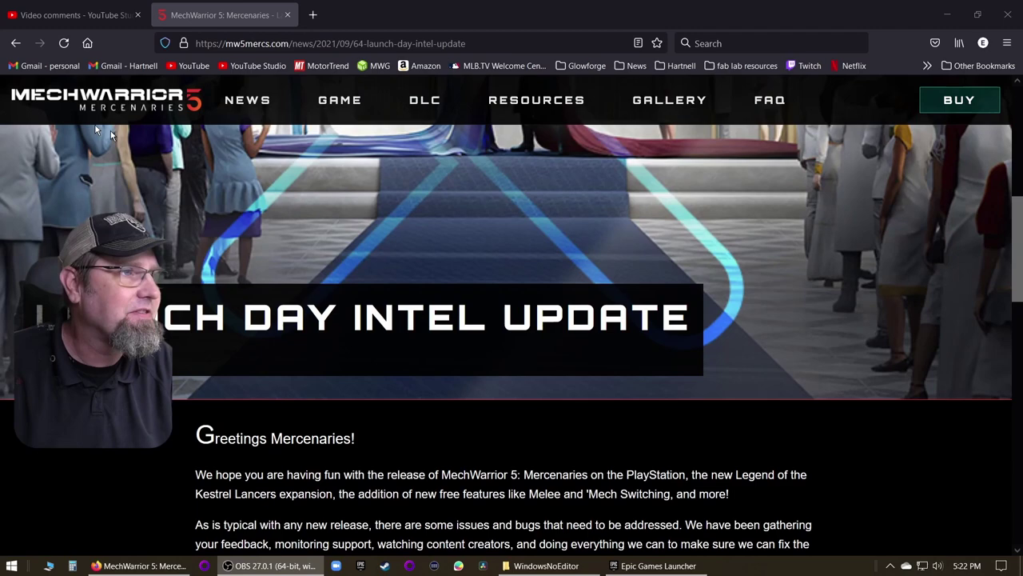
pyautogui.click(16, 43)
pyautogui.scroll(-2, 375, 352)
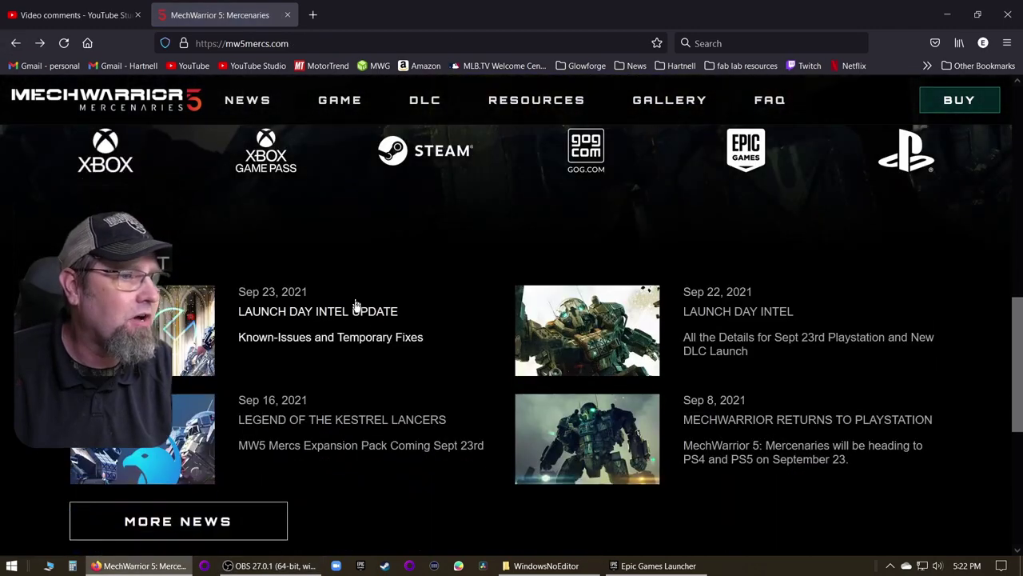
pyautogui.click(166, 330)
pyautogui.scroll(-7, 520, 324)
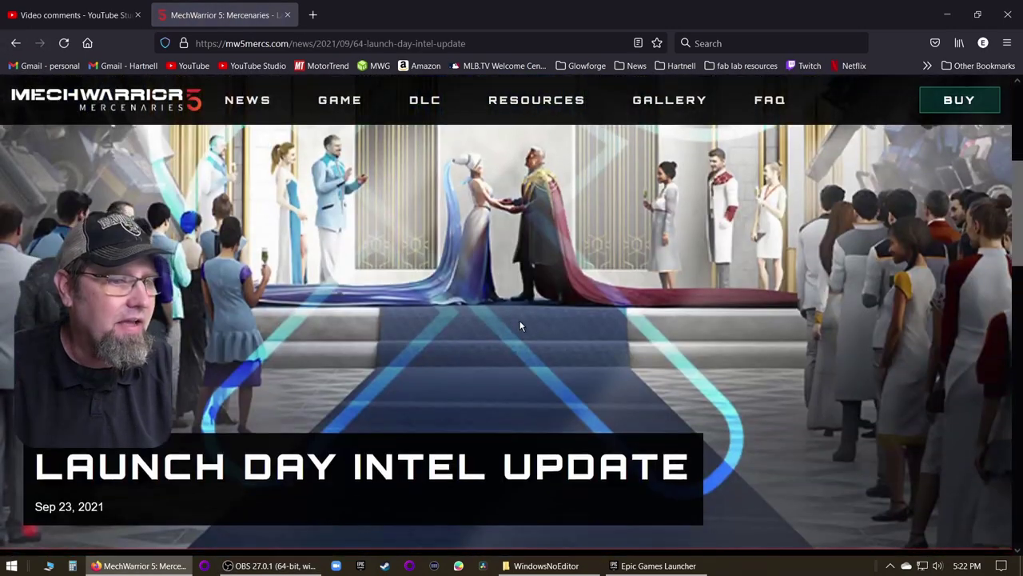
pyautogui.scroll(-3, 520, 324)
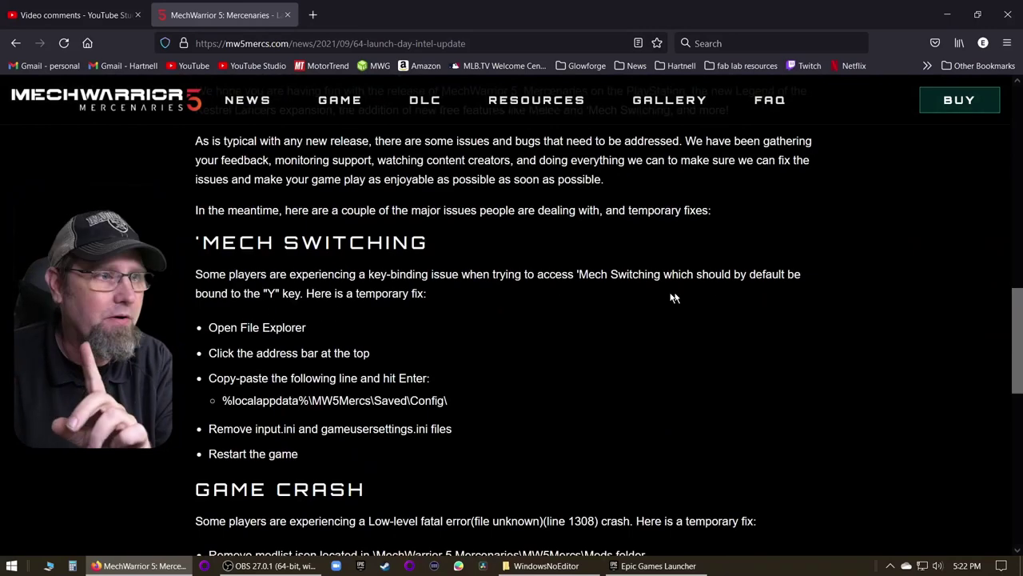
pyautogui.scroll(-1, 462, 300)
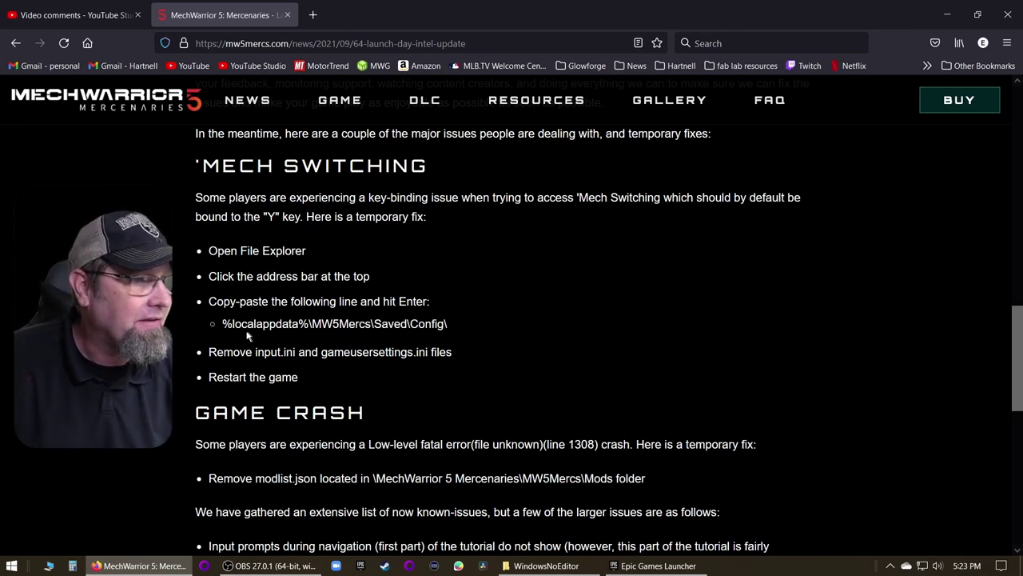
# Step: Copy the config folder path %localappdata%\MW5Mercs\Saved\Config\ from the 'Mech Switching instructions
pyautogui.moveTo(222, 323); pyautogui.dragTo(398, 322)
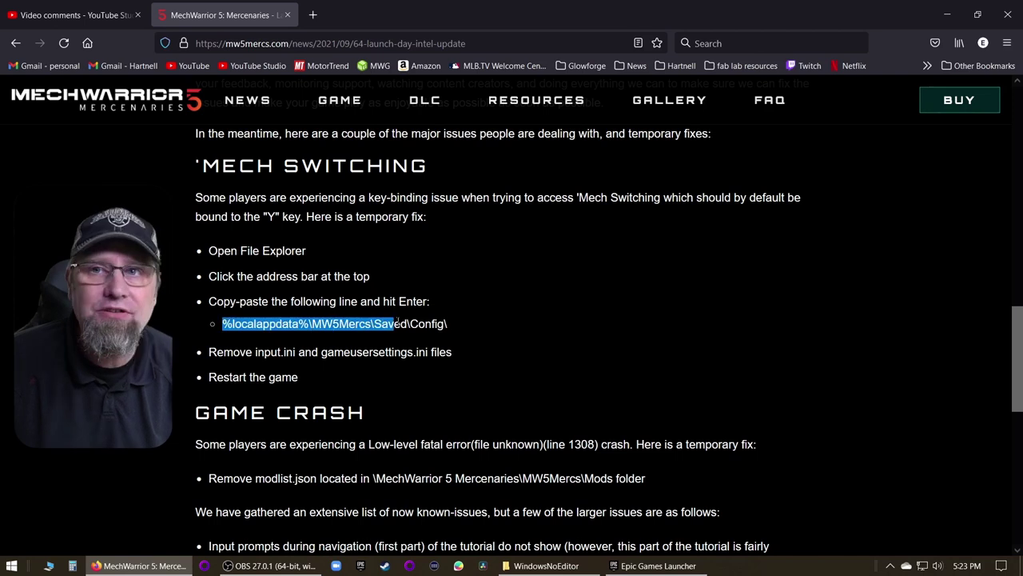
pyautogui.rightClick(435, 323)
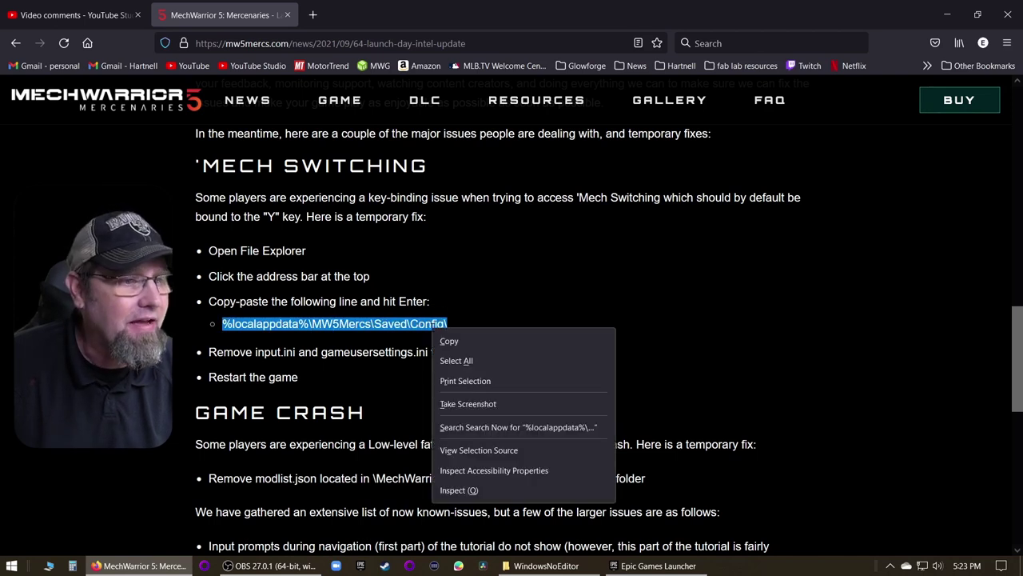
pyautogui.click(449, 341)
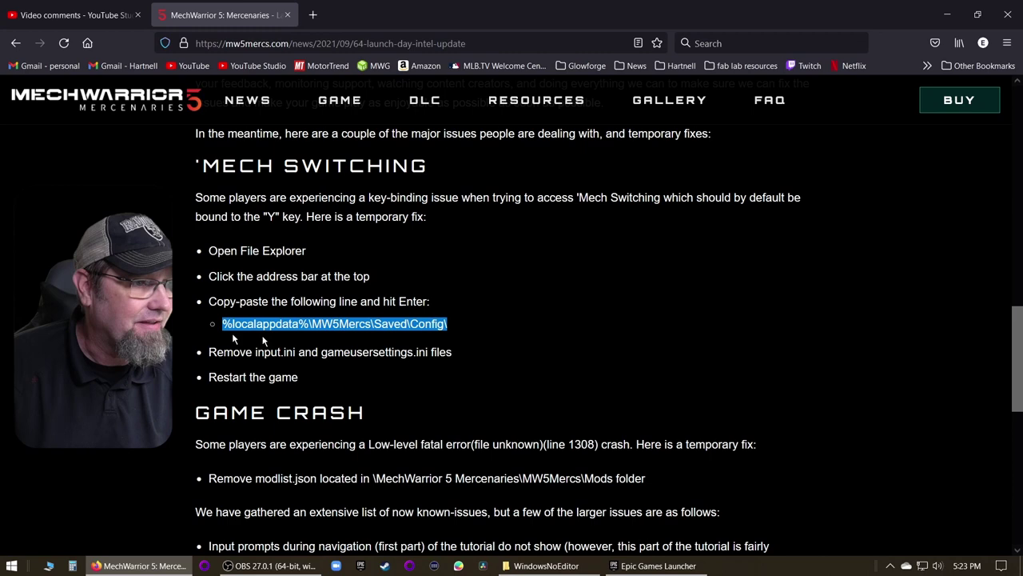
# Step: Switch to File Explorer and go to the copied path %localappdata%\MW5Mercs\Saved\Config\
pyautogui.click(532, 566)
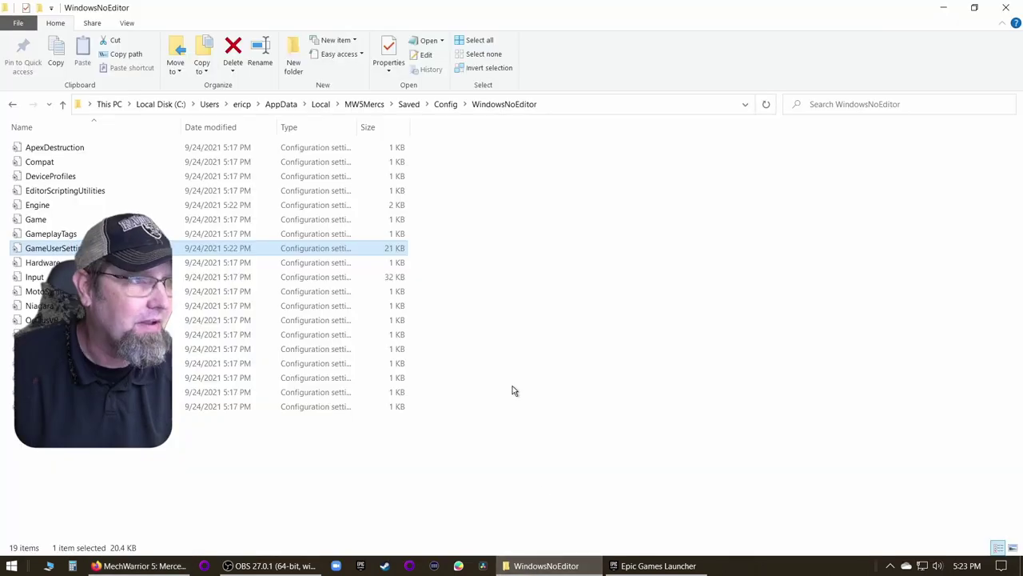
pyautogui.click(553, 105)
pyautogui.rightClick(309, 107)
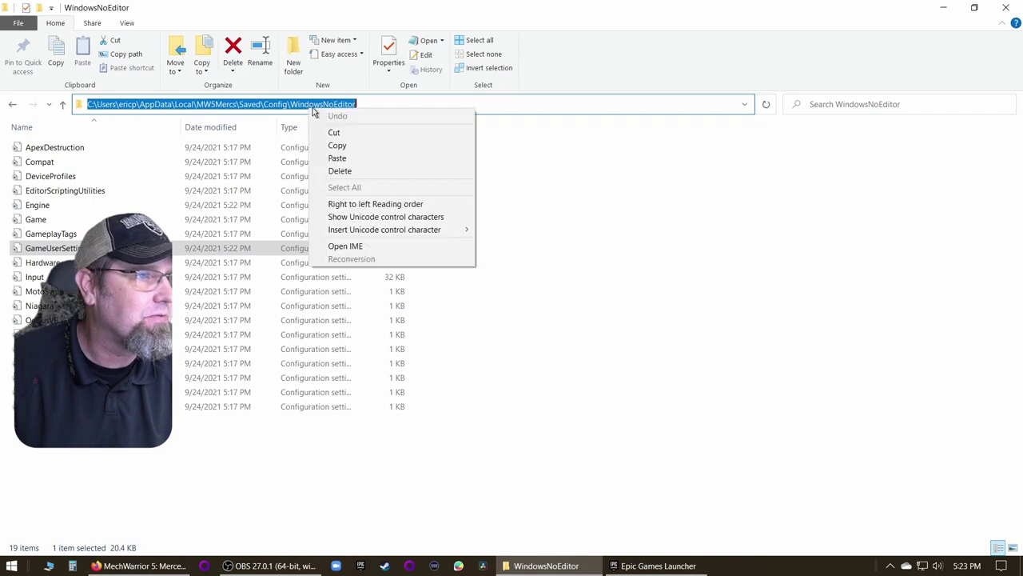
pyautogui.click(336, 155)
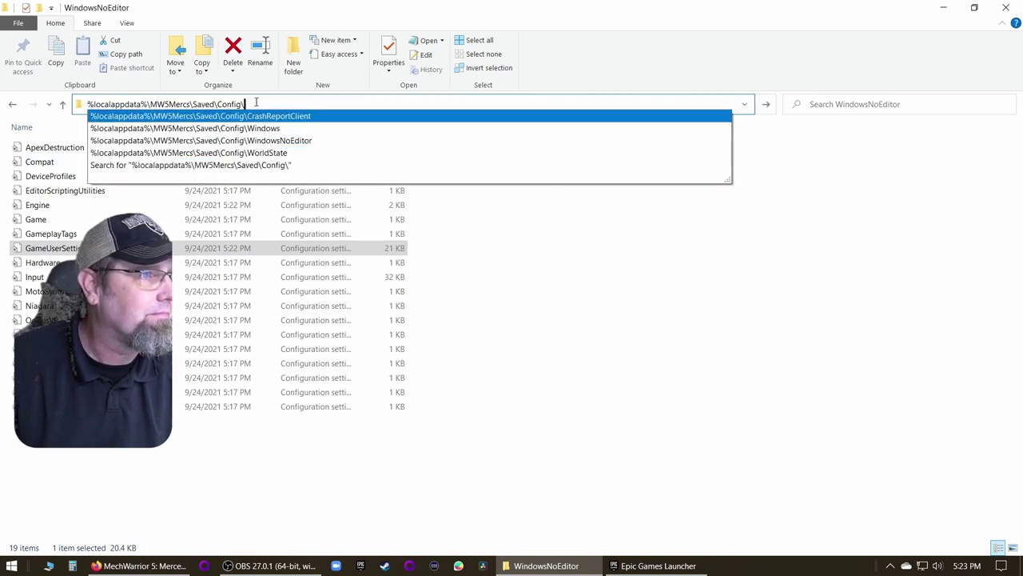
pyautogui.press('Return')
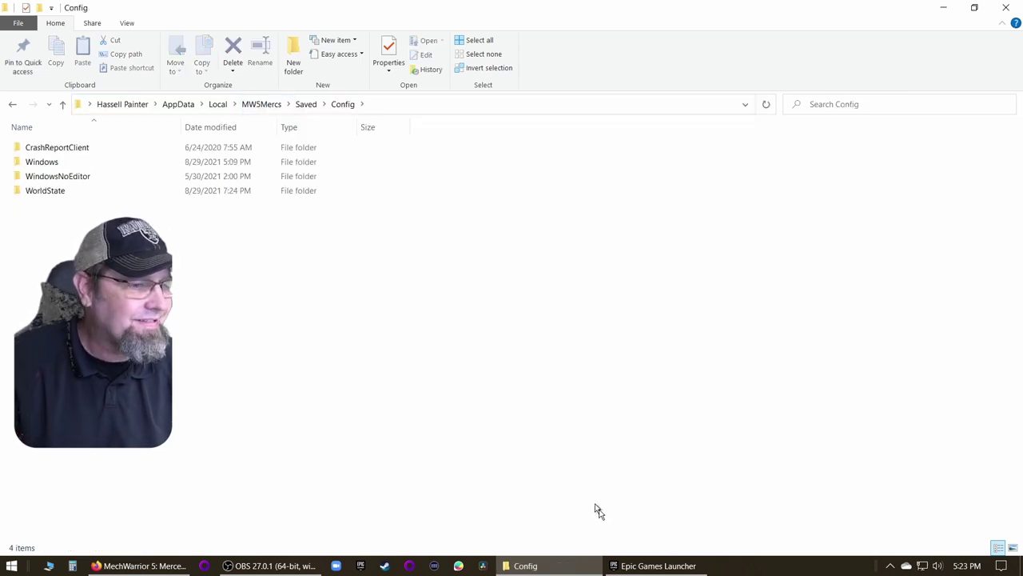
# Step: Recheck the fix instructions in the browser, and inspect the GameUserSettings file in the WindowsNoEditor folder
pyautogui.click(140, 565)
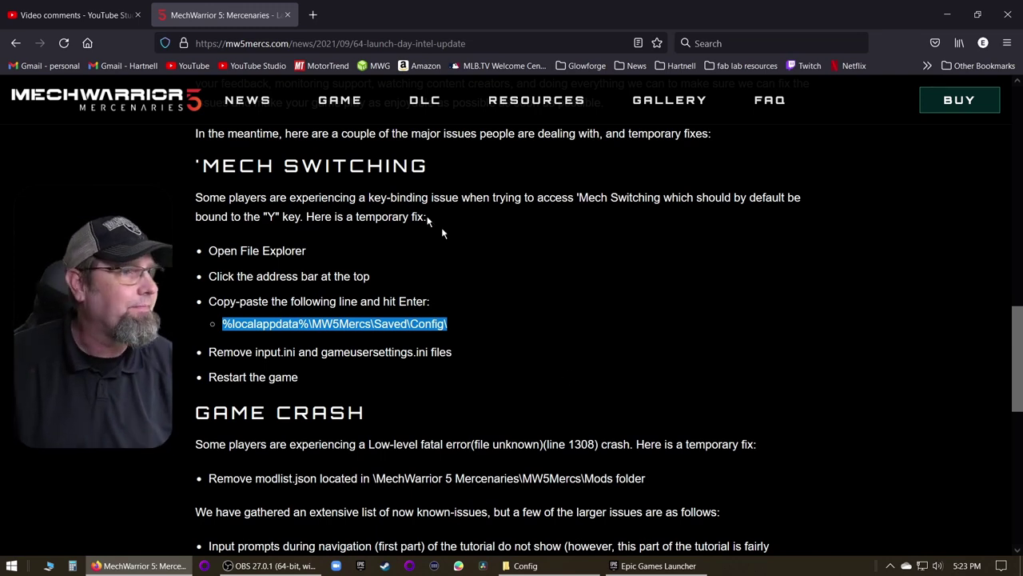
pyautogui.click(543, 566)
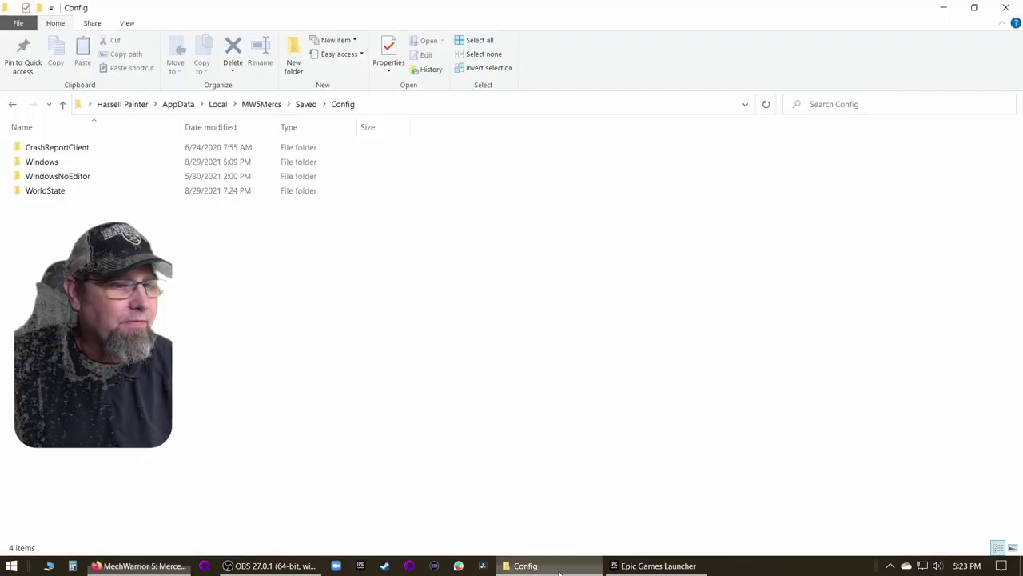
pyautogui.doubleClick(79, 178)
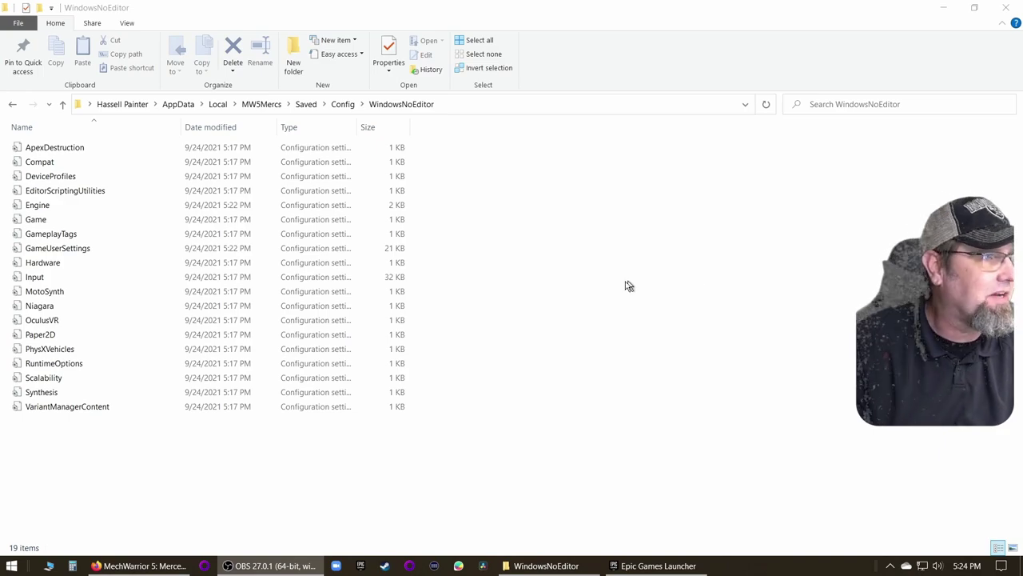
pyautogui.doubleClick(56, 252)
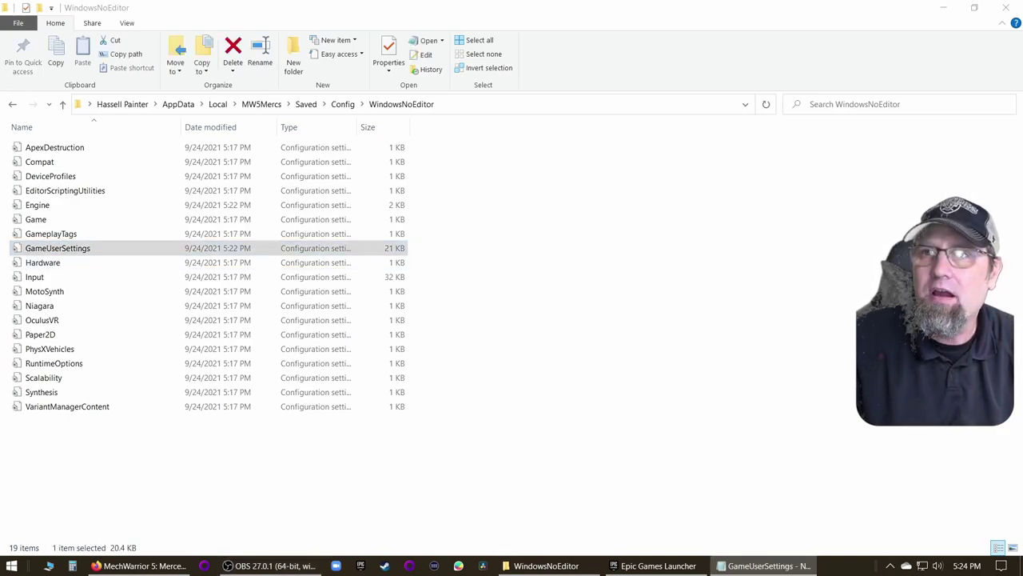
pyautogui.moveTo(440, 111); pyautogui.dragTo(370, 80)
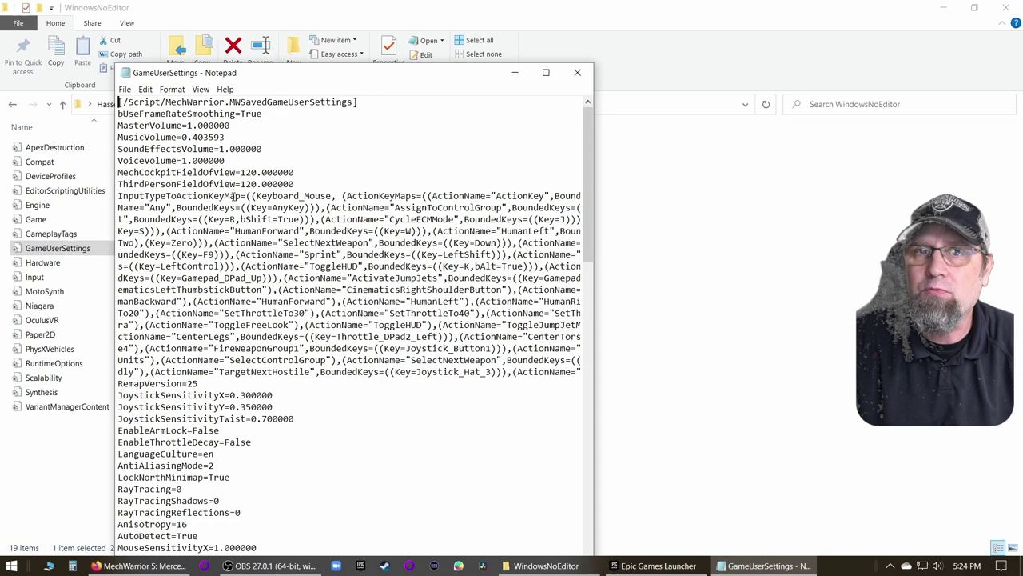
pyautogui.click(577, 72)
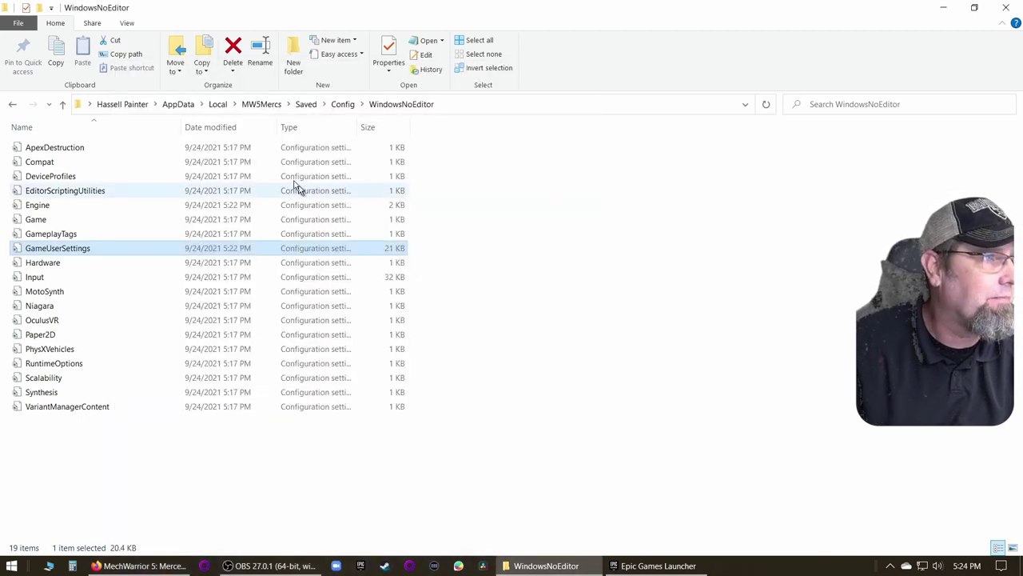
# Step: Inspect the GameUserSettings file in the Config folder's Windows subfolder, and return to Config
pyautogui.click(343, 104)
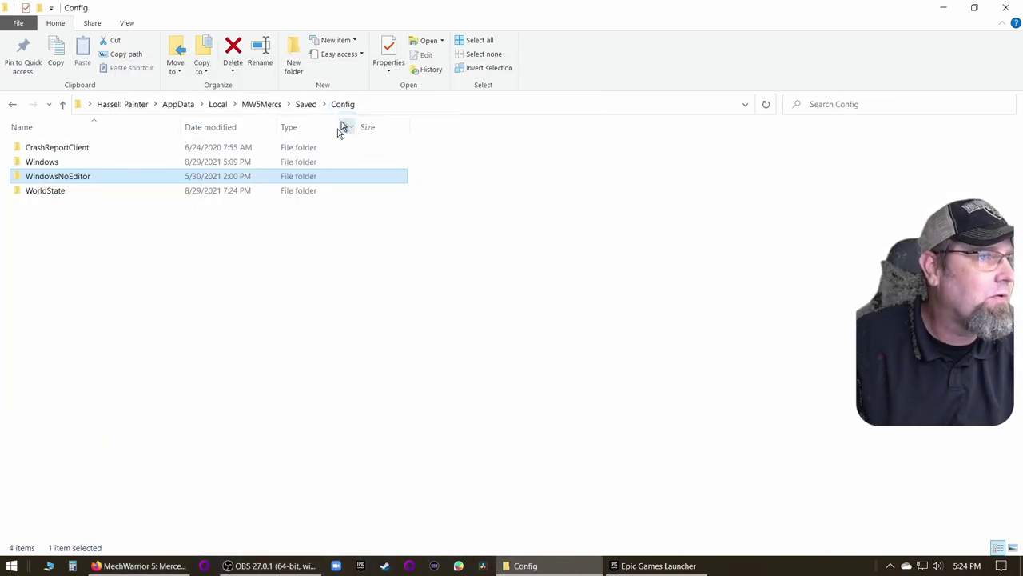
pyautogui.doubleClick(36, 163)
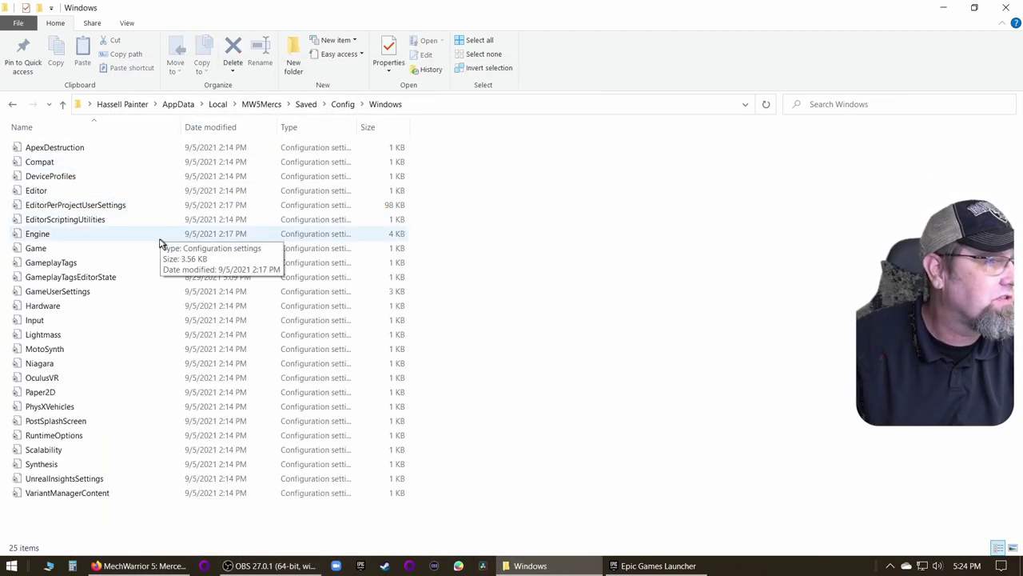
pyautogui.doubleClick(85, 292)
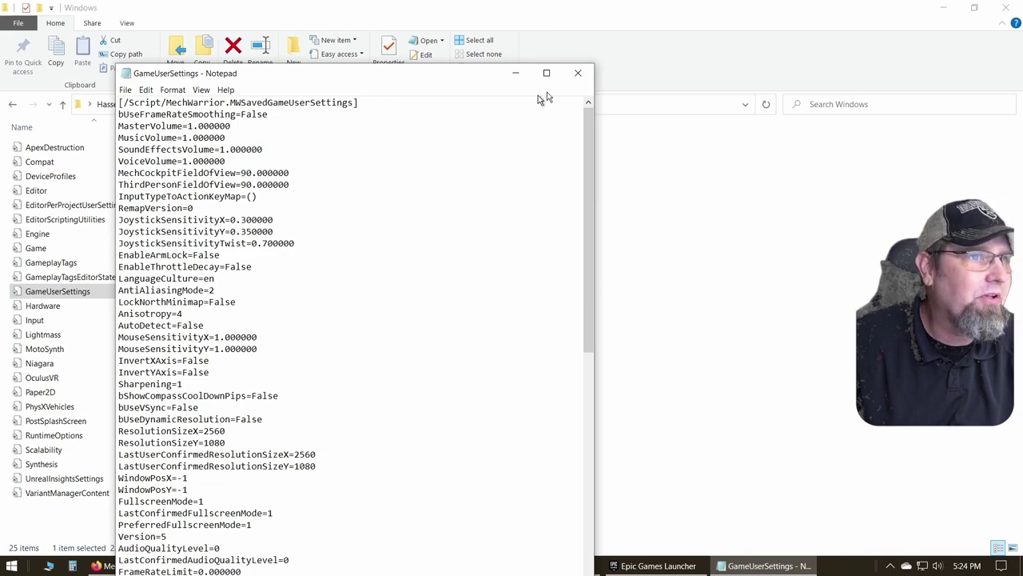
pyautogui.click(578, 73)
pyautogui.click(350, 105)
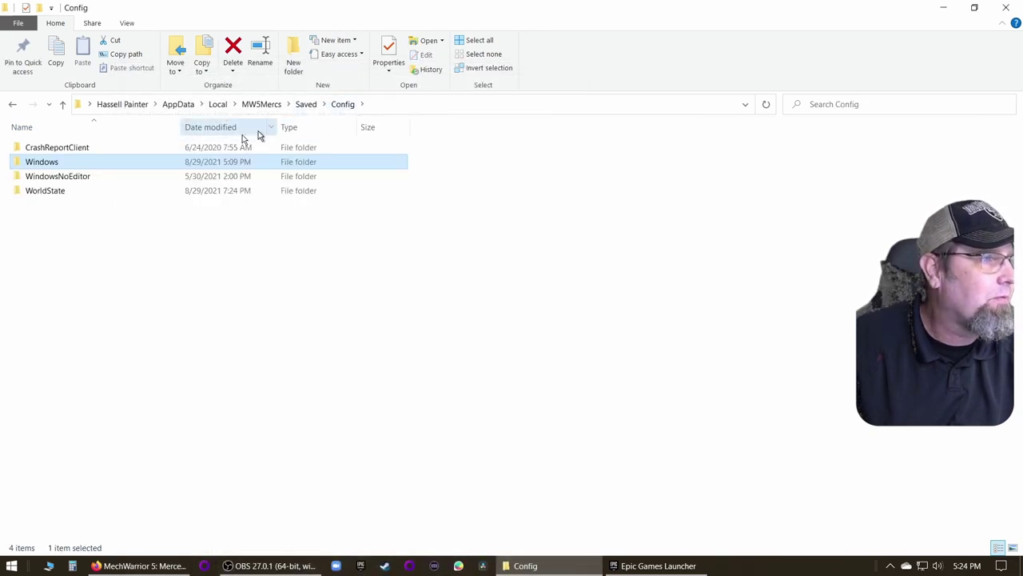
# Step: Delete the GameUserSettings and Input files from the WindowsNoEditor folder and close File Explorer
pyautogui.doubleClick(72, 177)
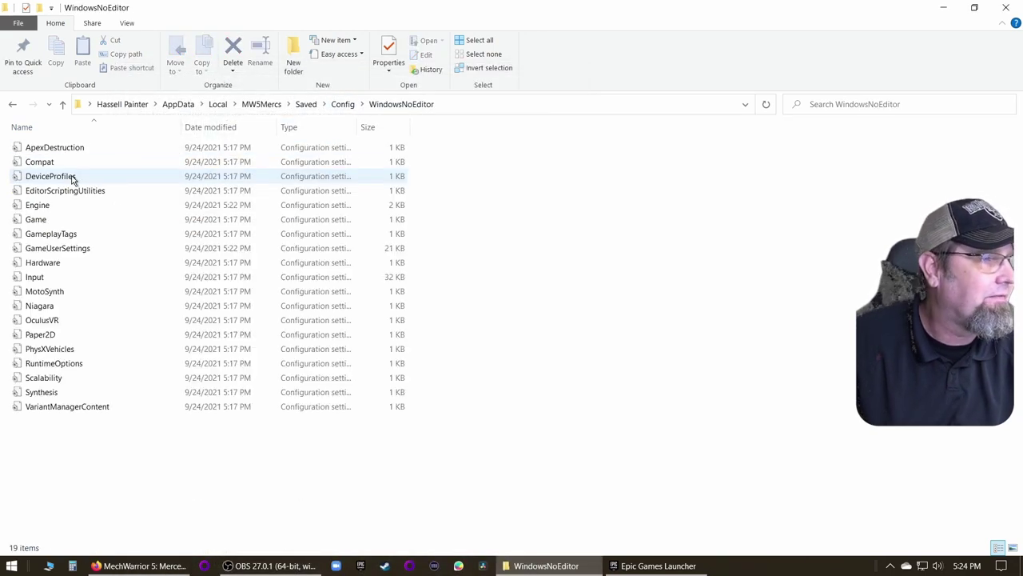
pyautogui.click(66, 254)
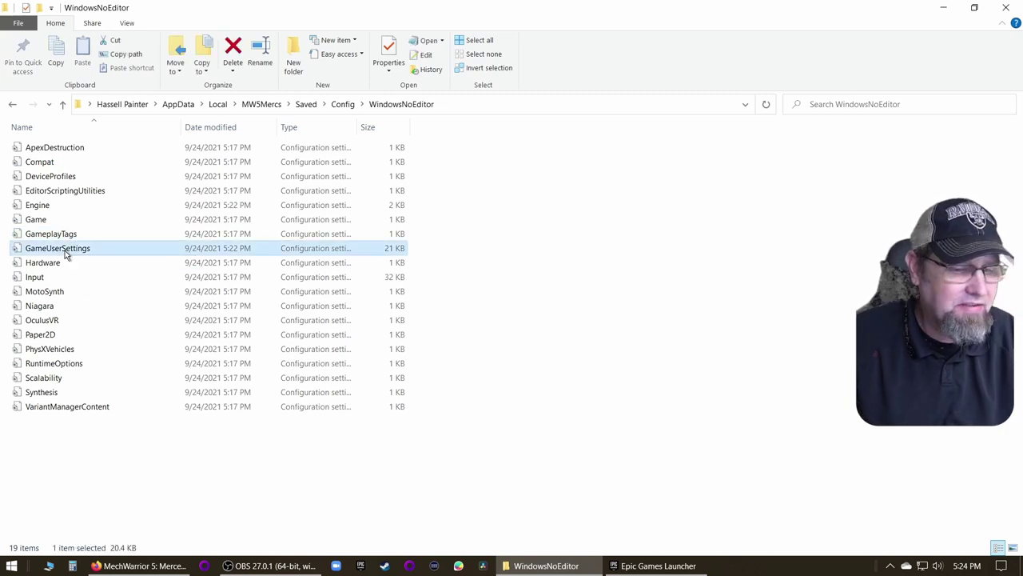
pyautogui.press('Delete')
pyautogui.click(69, 266)
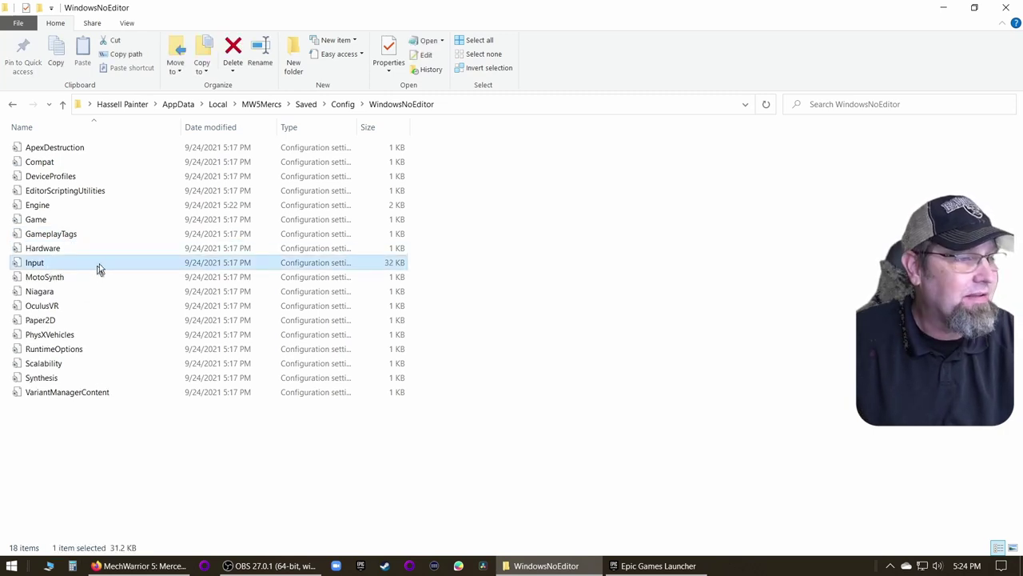
pyautogui.press('Delete')
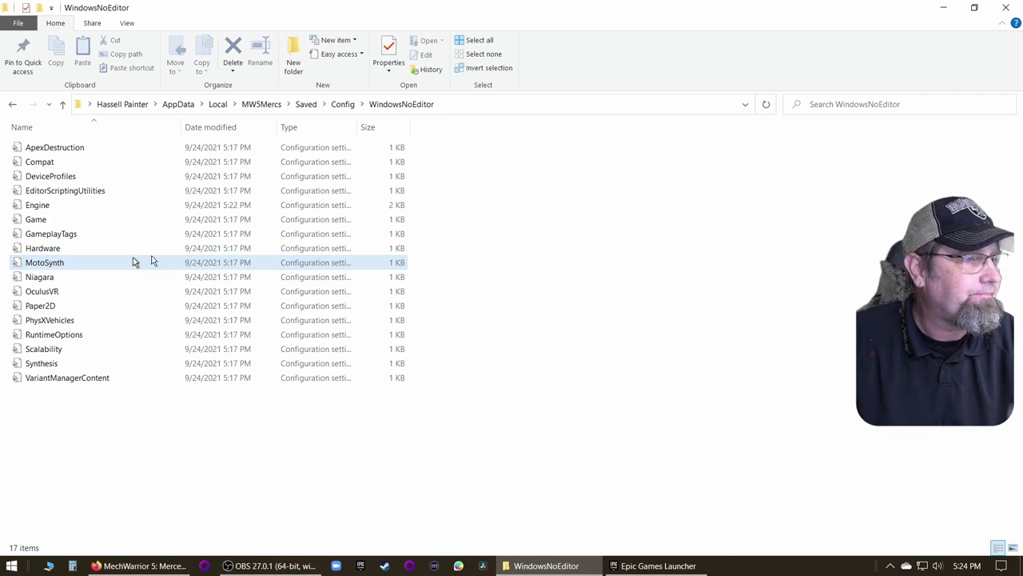
pyautogui.click(1006, 8)
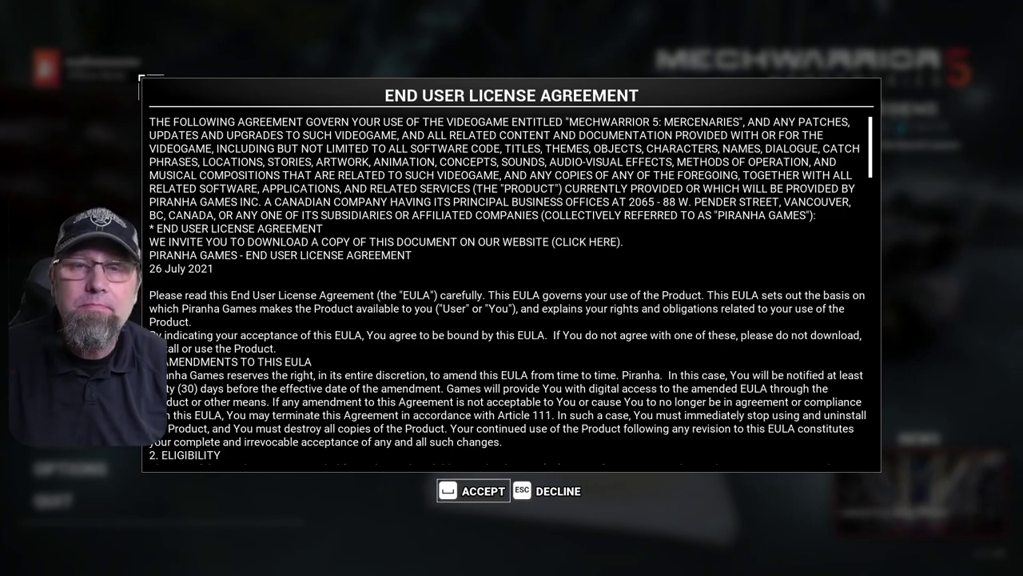
# Step: Accept the game's End User License Agreement and load the Crescent Hawks career save from 5:21:21 PM
pyautogui.click(476, 490)
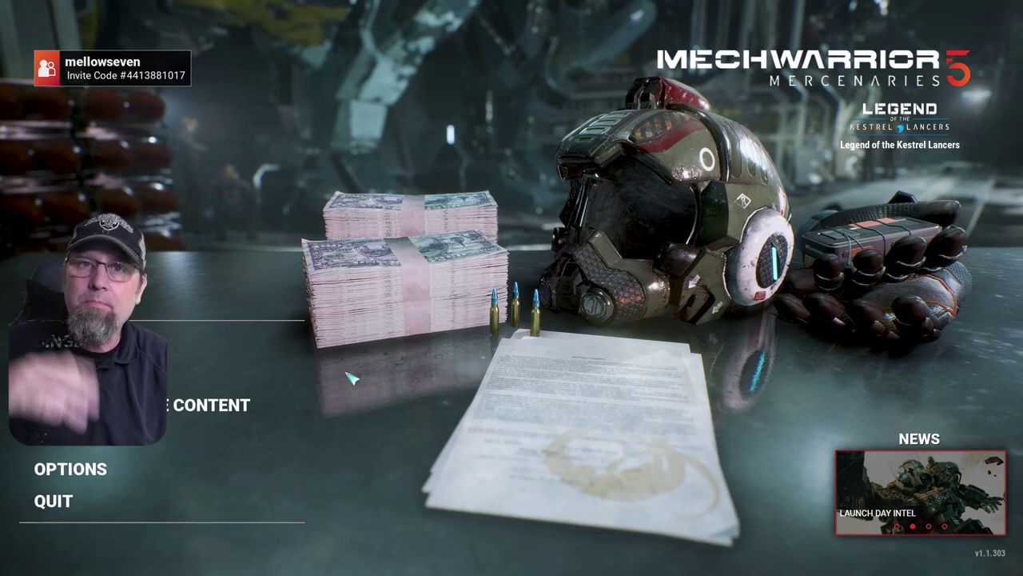
pyautogui.press('Down')
pyautogui.press('Return')
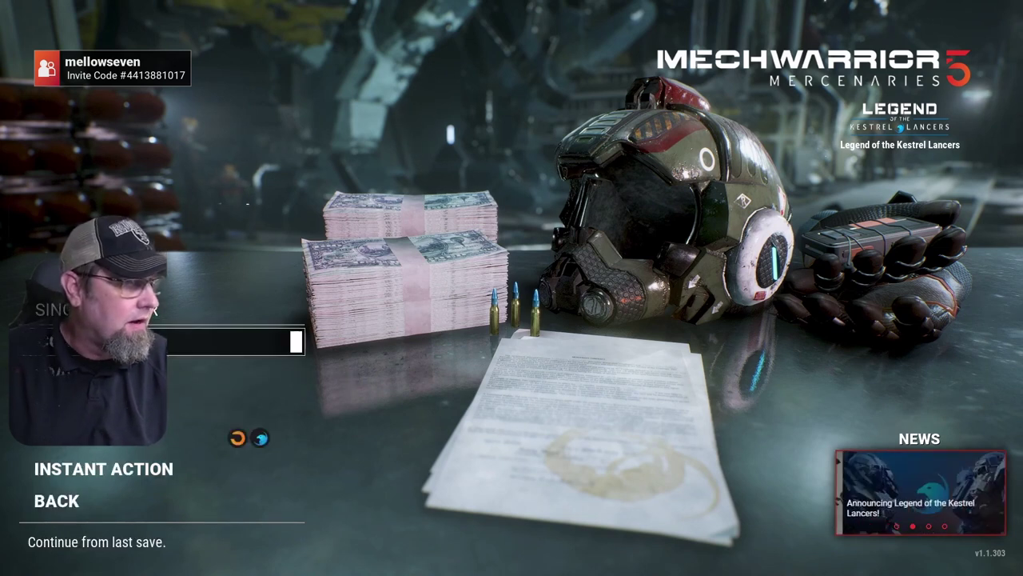
pyautogui.press('Down')
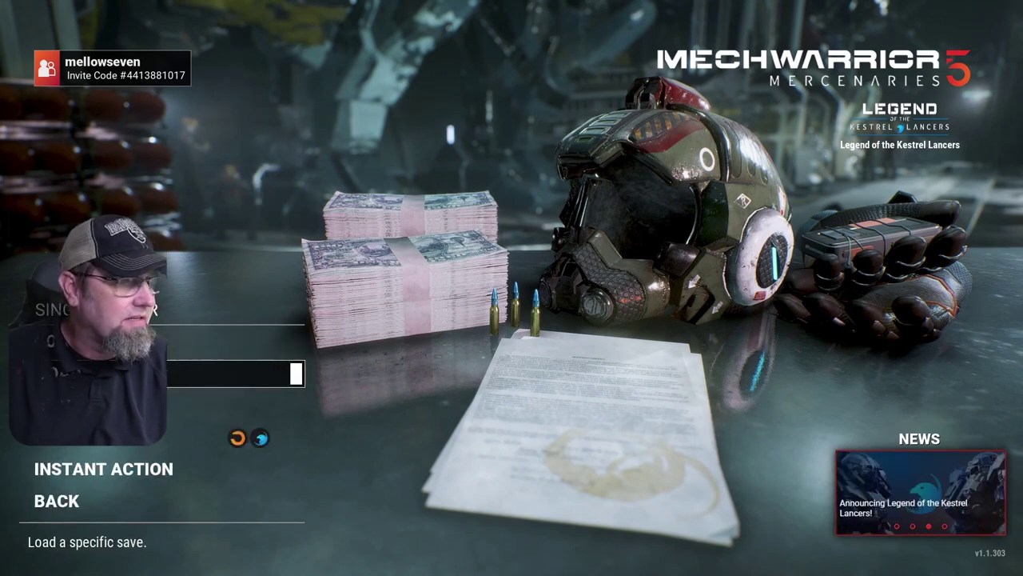
pyautogui.press('Return')
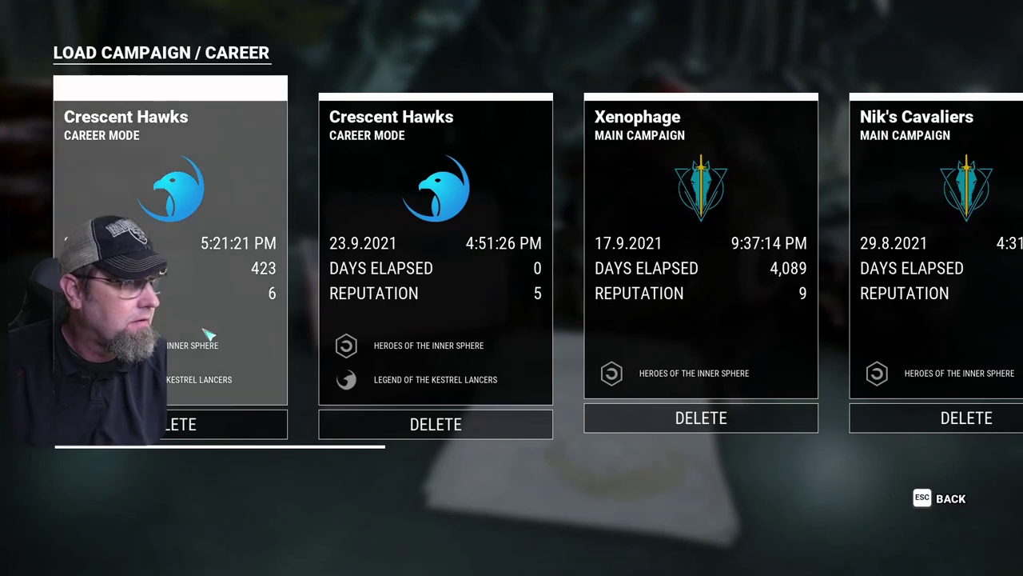
pyautogui.click(206, 334)
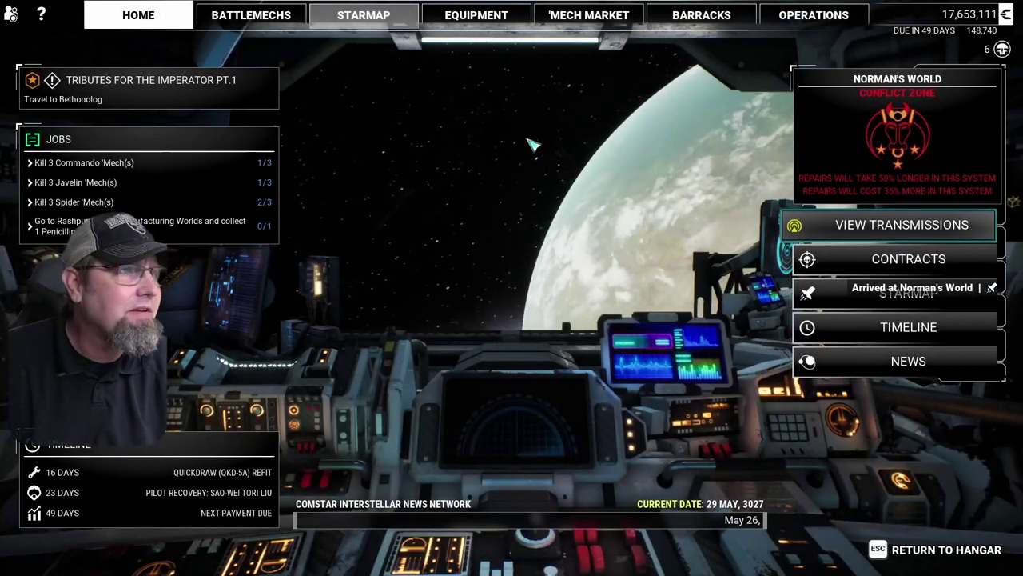
# Step: Negotiate The Means of Production contract with two points in C-Bill payout, two in salvage shares and one in damage coverage, and accept it
pyautogui.click(856, 258)
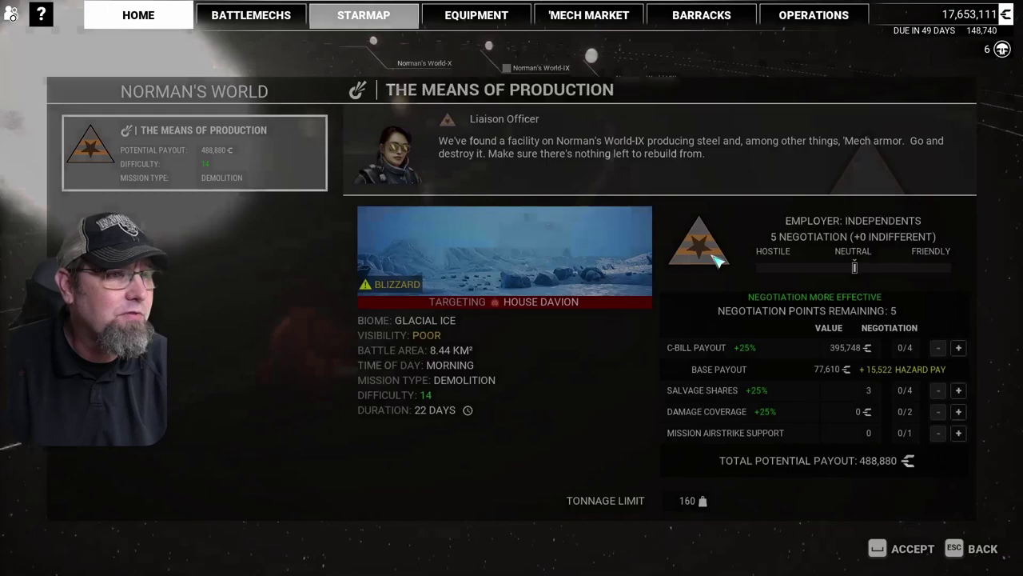
pyautogui.click(958, 348)
pyautogui.click(959, 348)
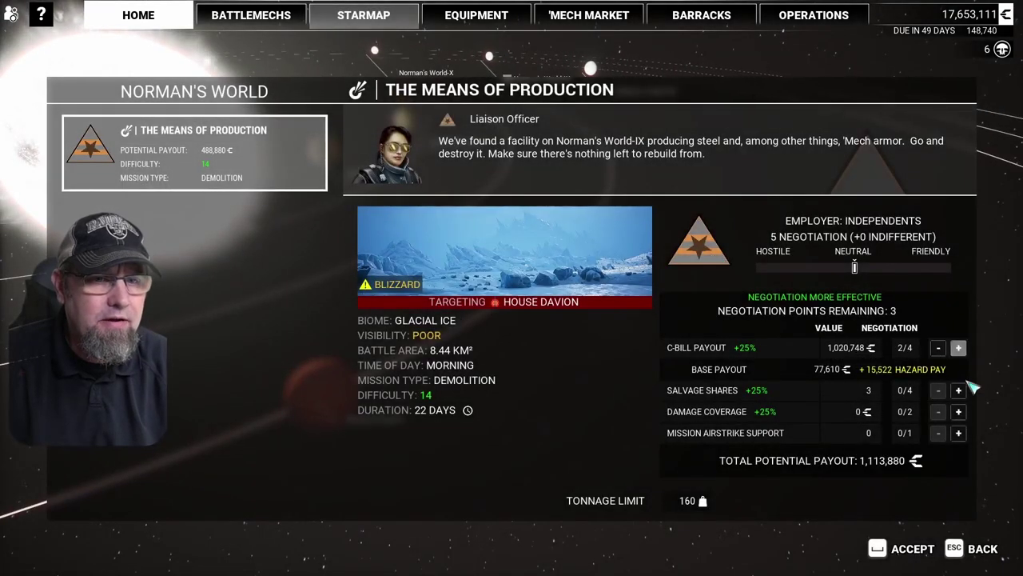
pyautogui.click(958, 390)
pyautogui.click(959, 390)
pyautogui.click(958, 411)
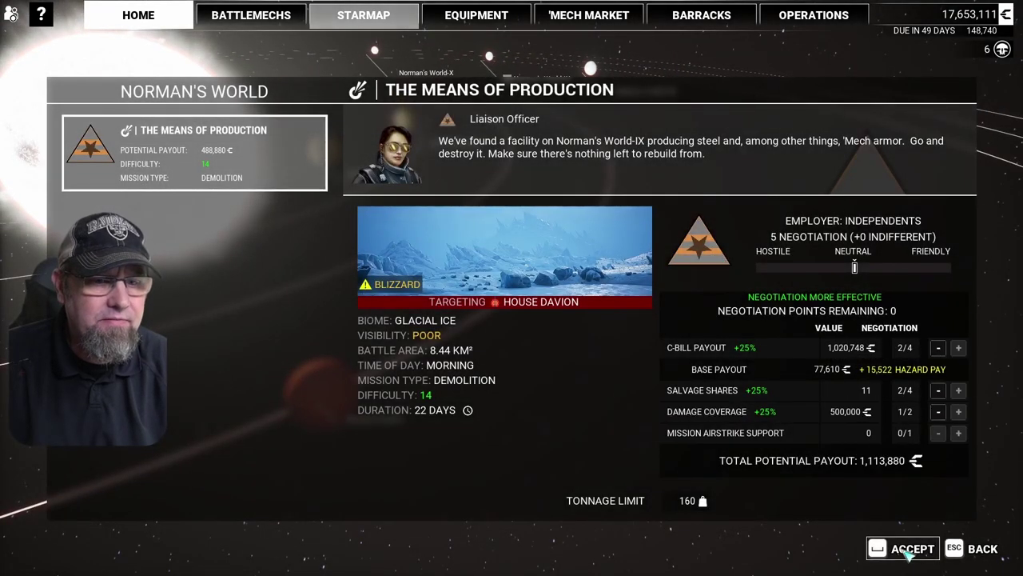
pyautogui.click(909, 549)
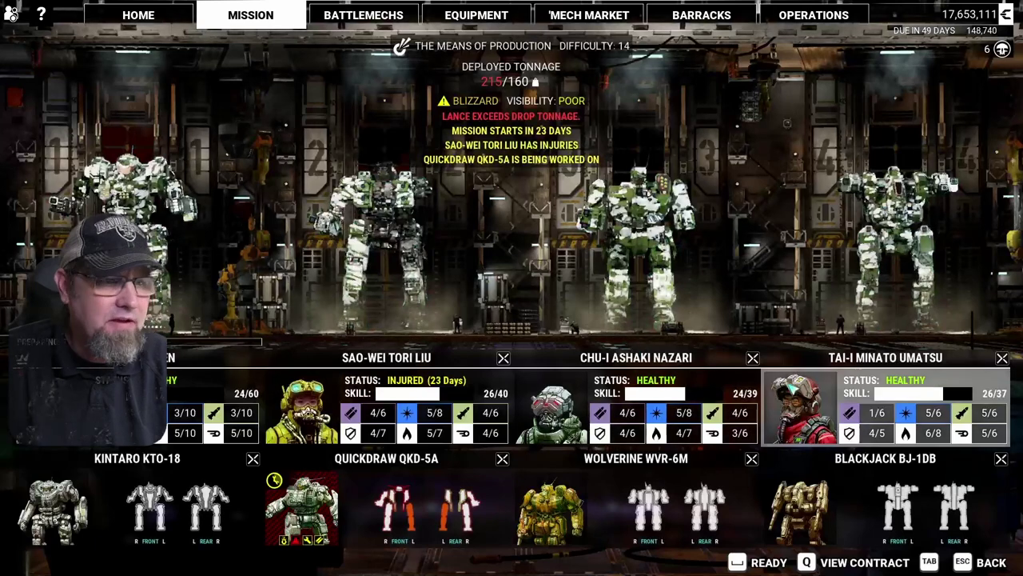
# Step: Remove the Blackjack BJ-1DB and its pilot from bay 4, and unassign the pilot of the Wolverine in bay 3
pyautogui.click(1001, 459)
pyautogui.click(1002, 358)
pyautogui.click(754, 361)
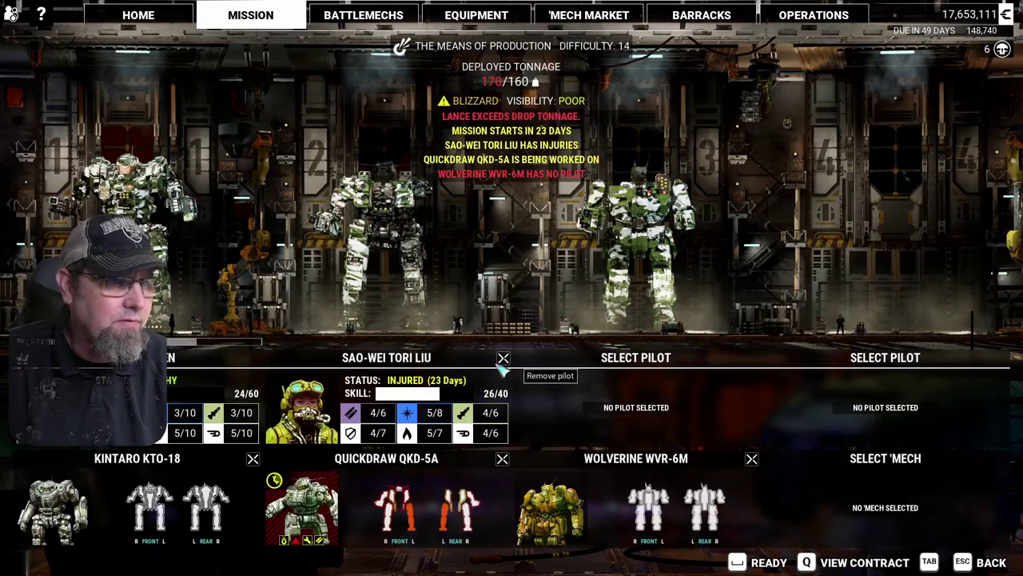
# Step: Replace the Quickdraw's injured pilot with the healthy 13,000-wage pilot, and assign the healthy 10,255-wage pilot to the Wolverine
pyautogui.click(503, 358)
pyautogui.click(498, 406)
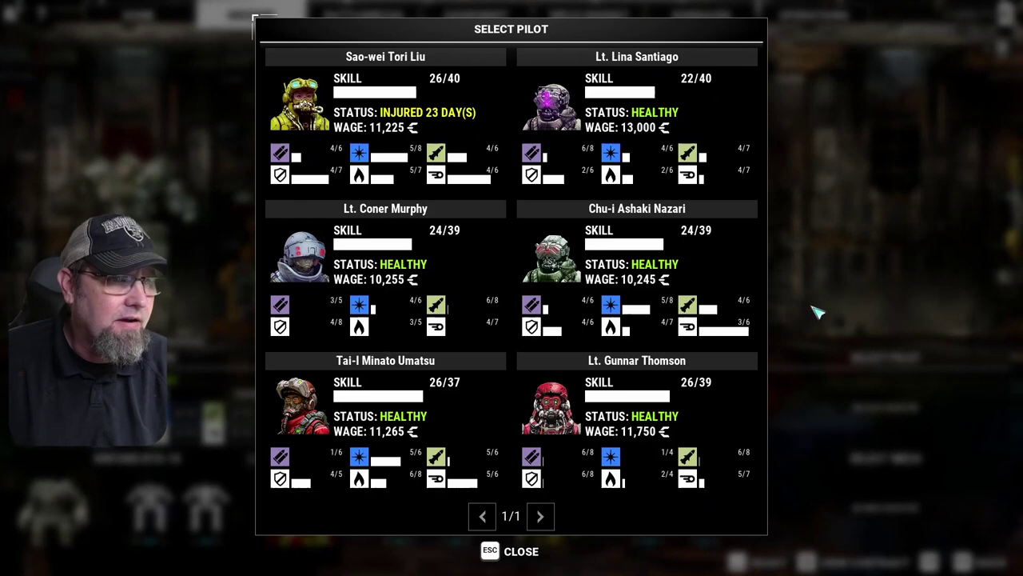
pyautogui.click(678, 138)
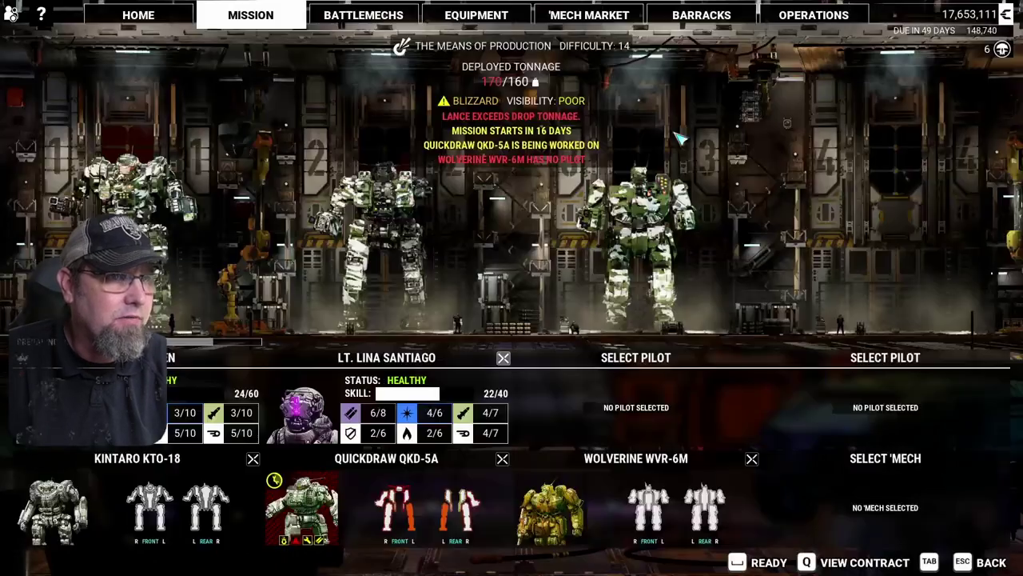
pyautogui.click(639, 405)
pyautogui.click(496, 275)
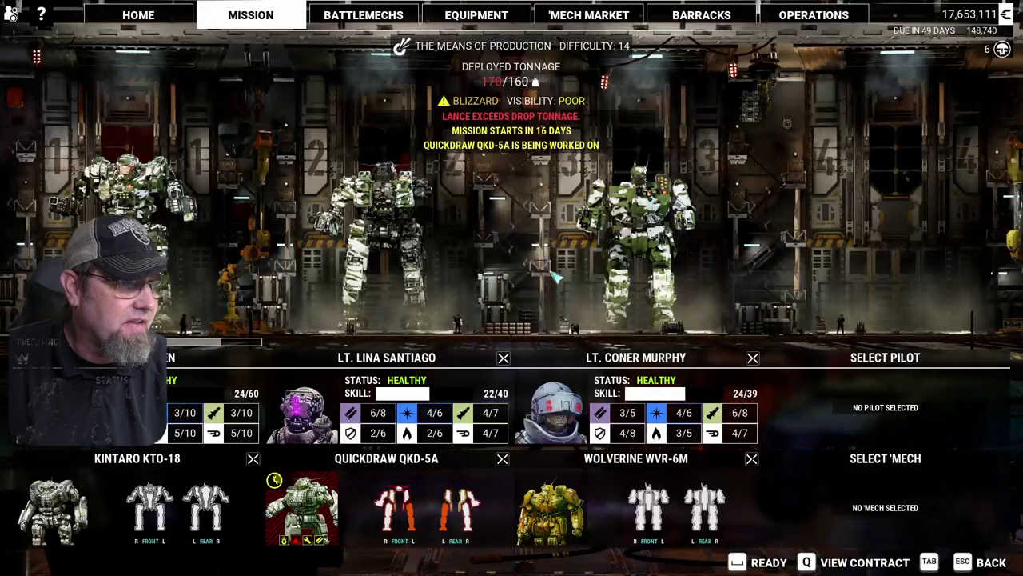
# Step: Swap the Quickdraw QKD-5A in bay 2 for the Hunchback HBK-4H, and launch the mission
pyautogui.click(502, 458)
pyautogui.click(485, 518)
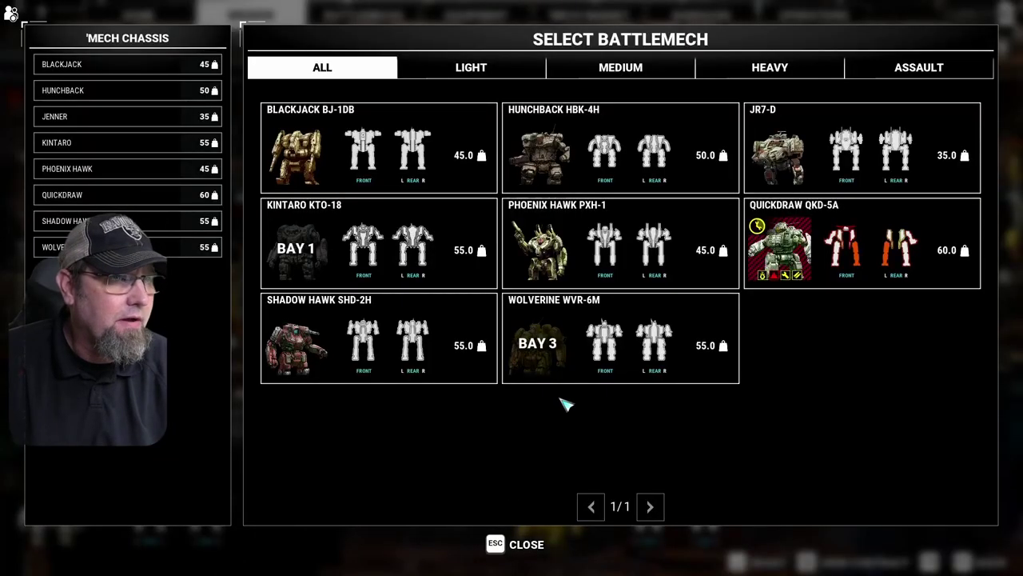
pyautogui.click(655, 176)
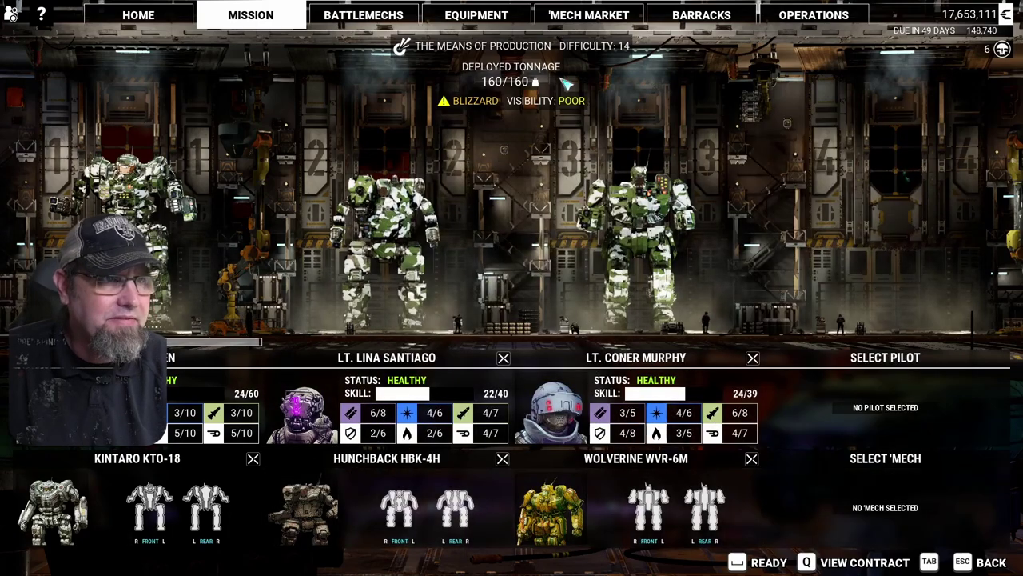
pyautogui.click(759, 562)
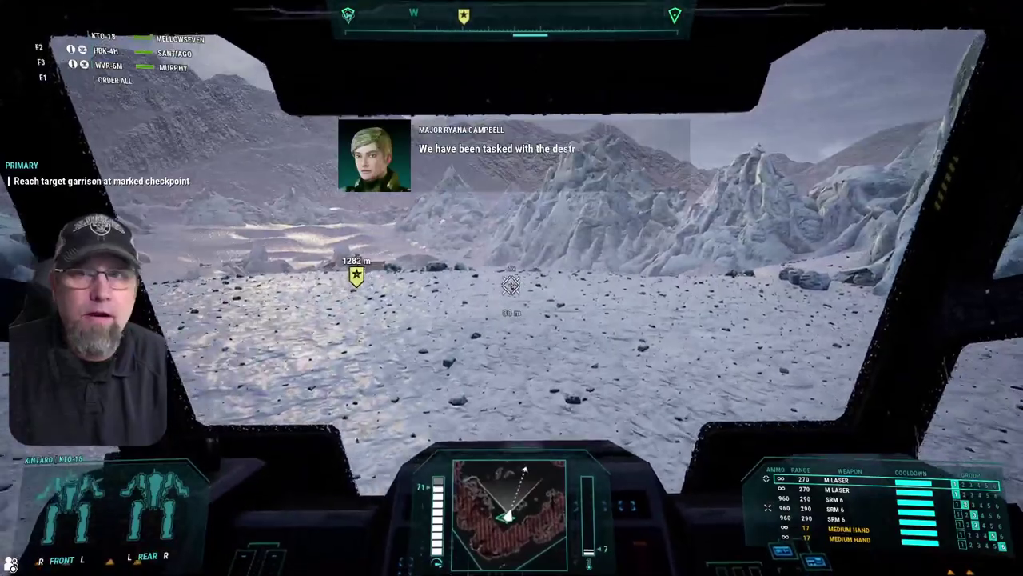
# Step: Test 'Mech switching in the mission by piloting the Kintaro, the Hunchback and the Wolverine one after another
pyautogui.press('w')
pyautogui.press('a')
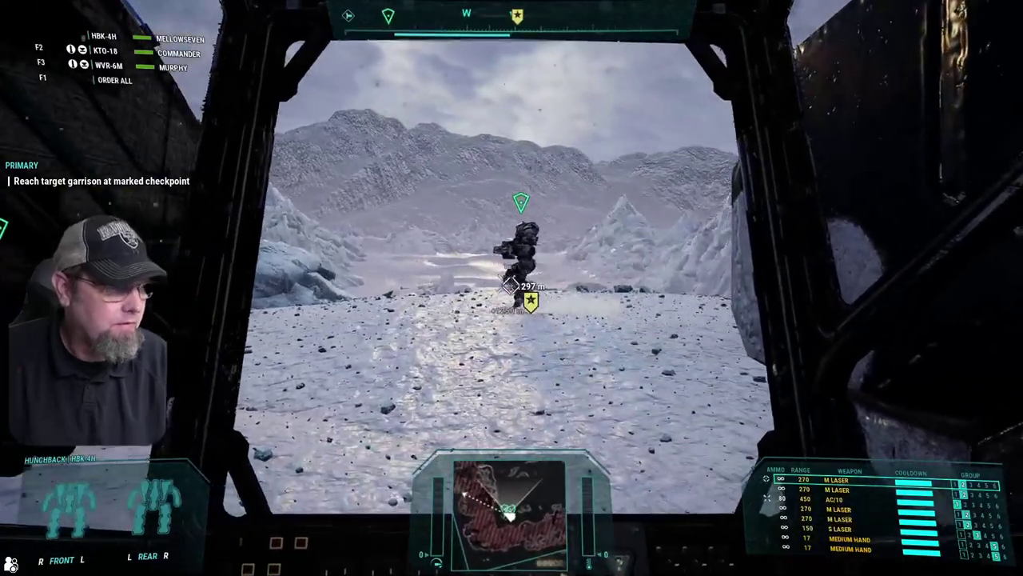
pyautogui.press('w')
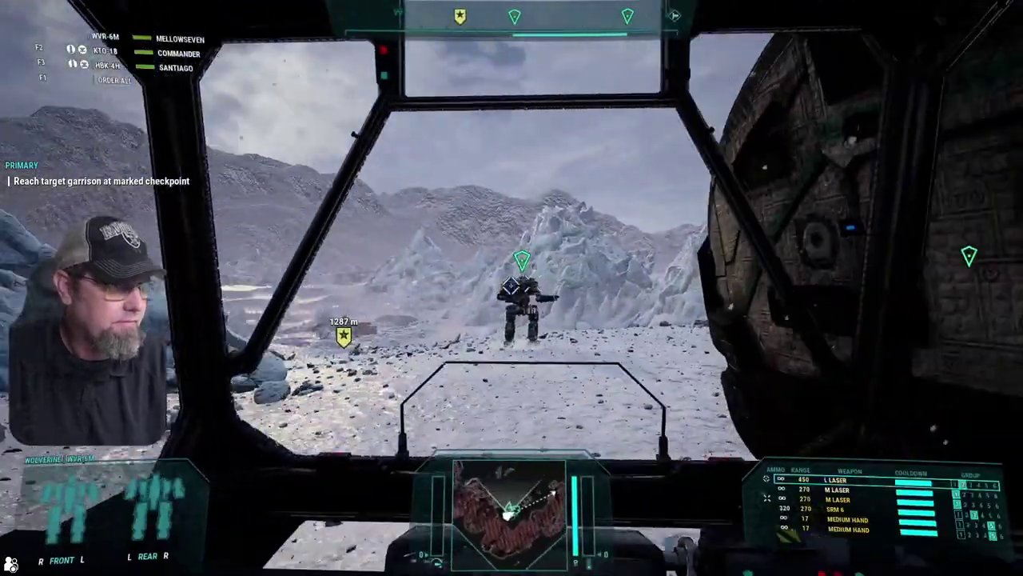
pyautogui.press('w')
pyautogui.press('a')
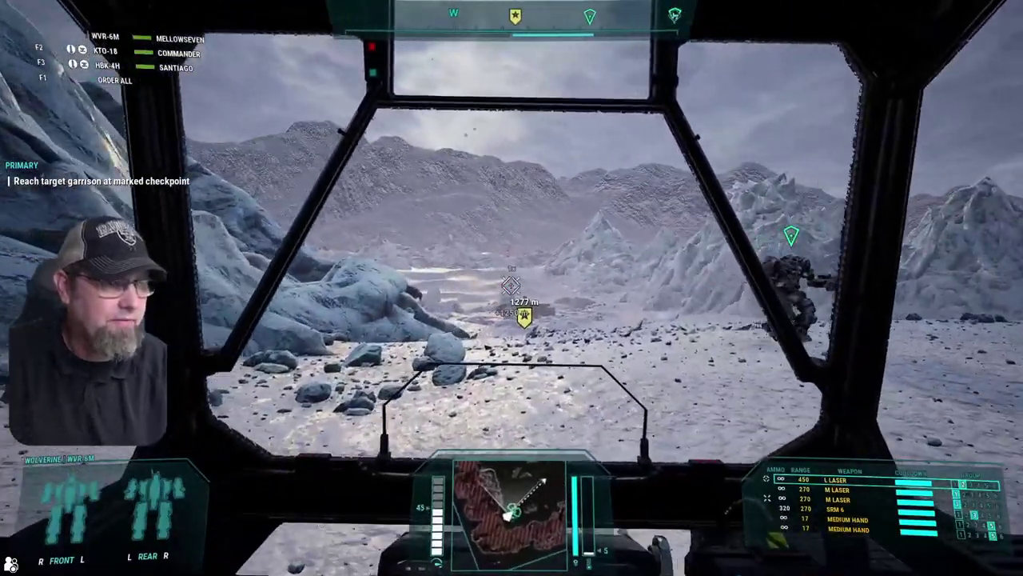
pyautogui.press('w')
pyautogui.press('d')
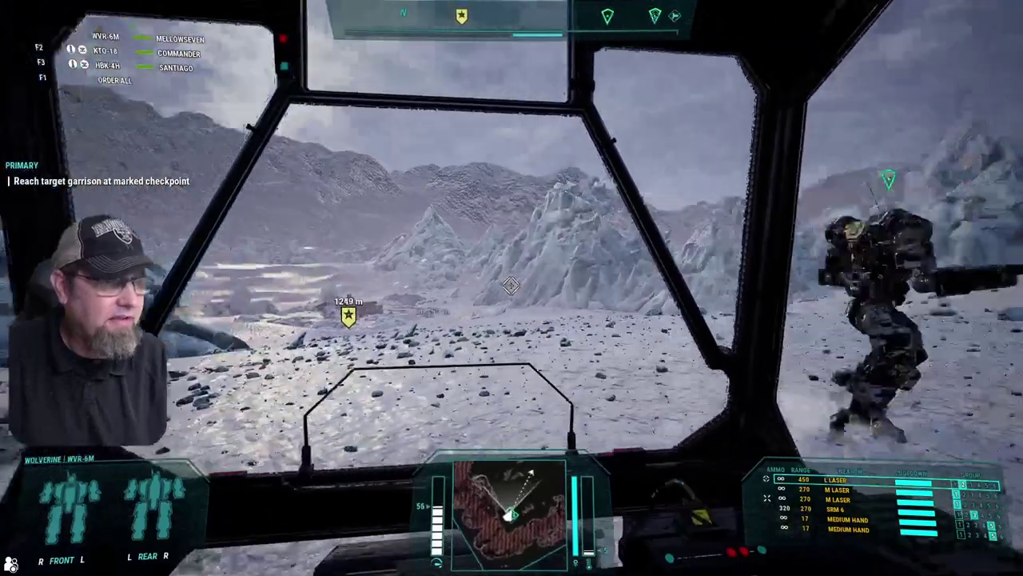
# Step: Pause the mission and review the mouse and keyboard bindings in the control options, down to the lancemate commands
pyautogui.press('Escape')
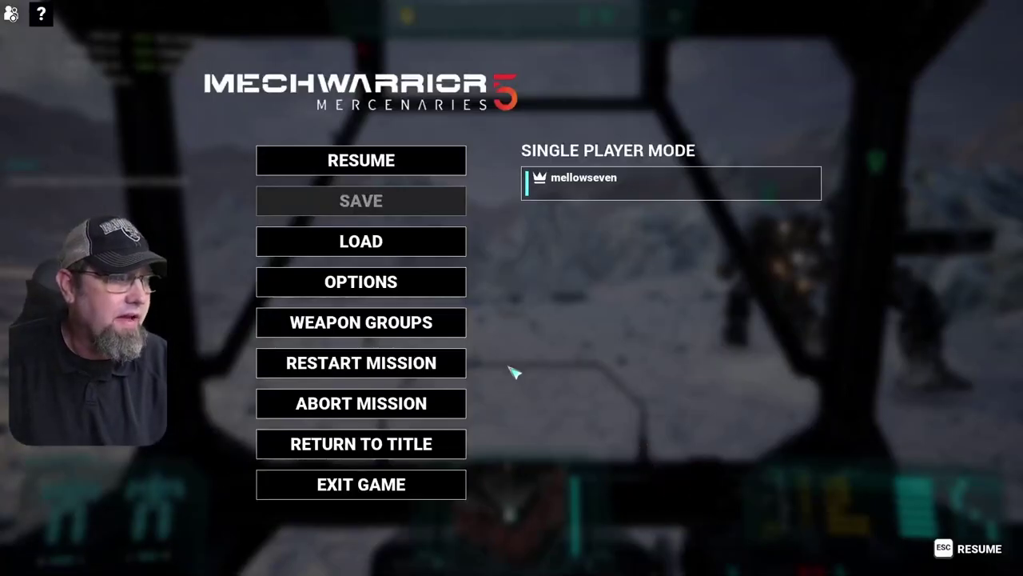
pyautogui.click(409, 298)
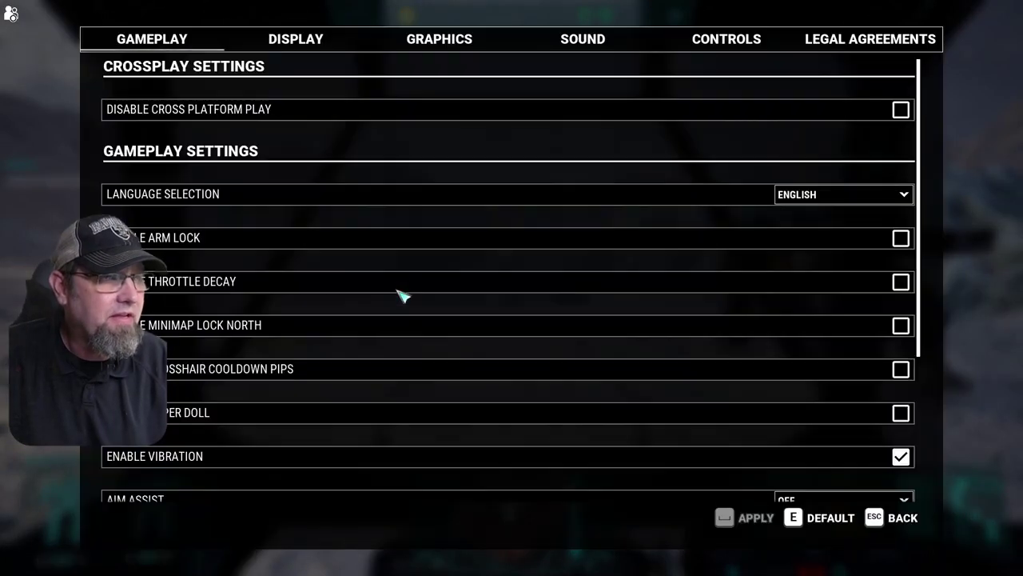
pyautogui.click(744, 41)
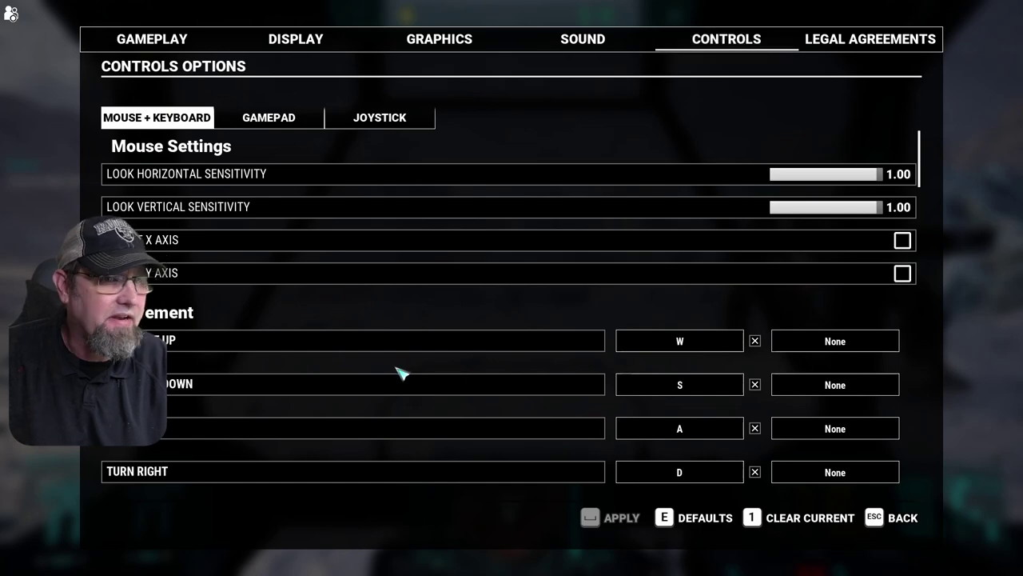
pyautogui.scroll(-10, 402, 373)
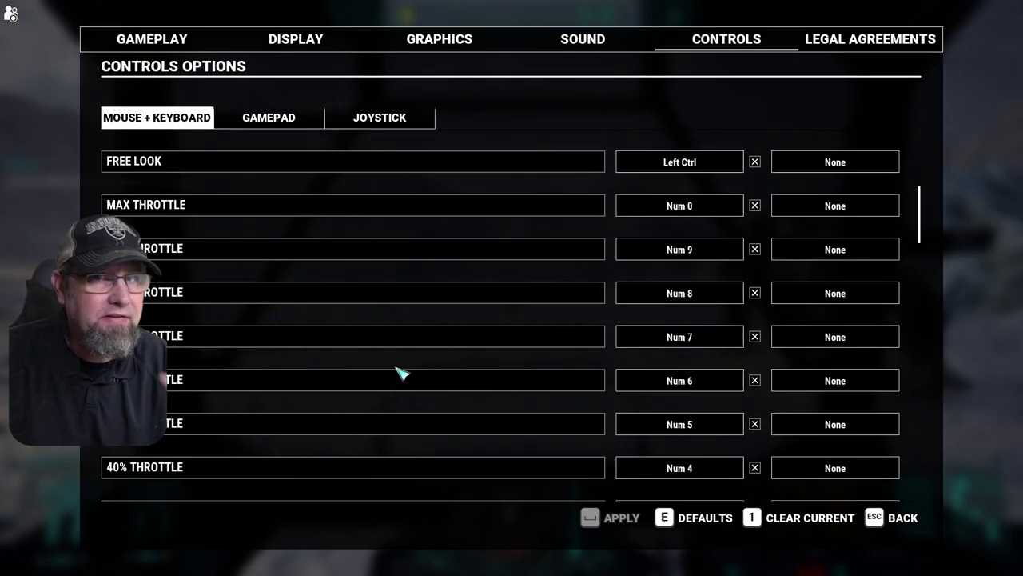
pyautogui.scroll(-7, 402, 374)
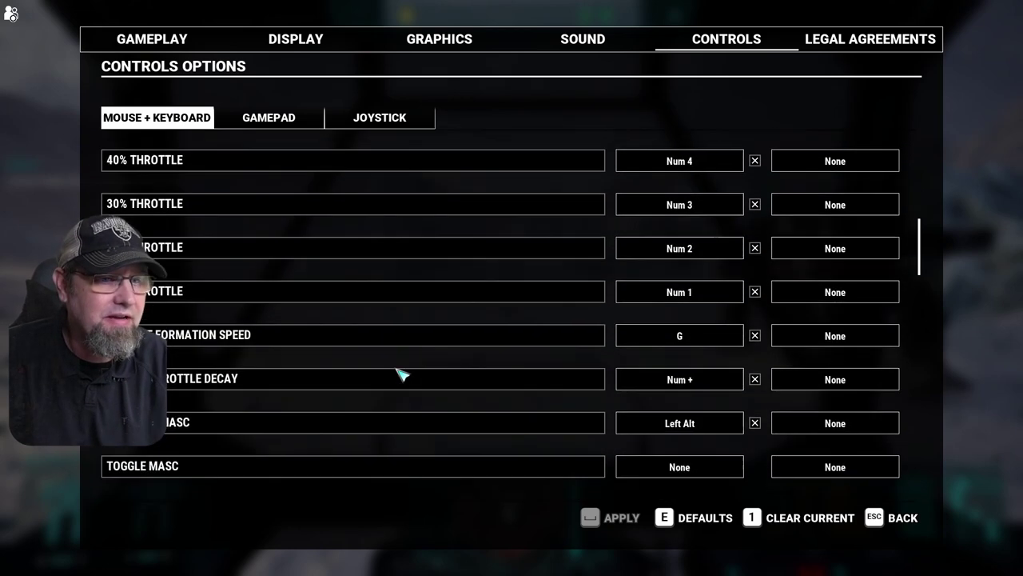
pyautogui.scroll(-8, 402, 373)
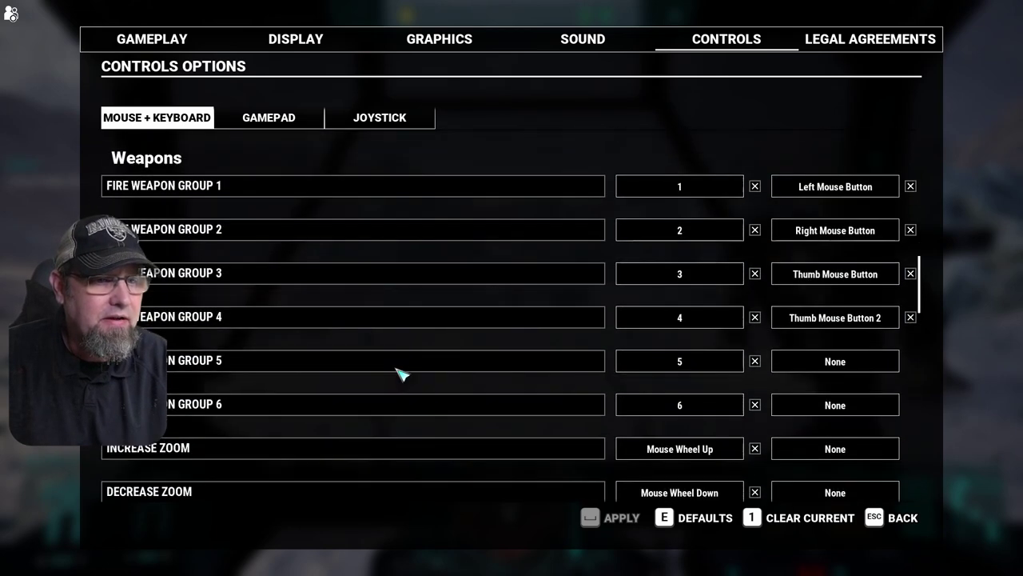
pyautogui.scroll(-7, 402, 373)
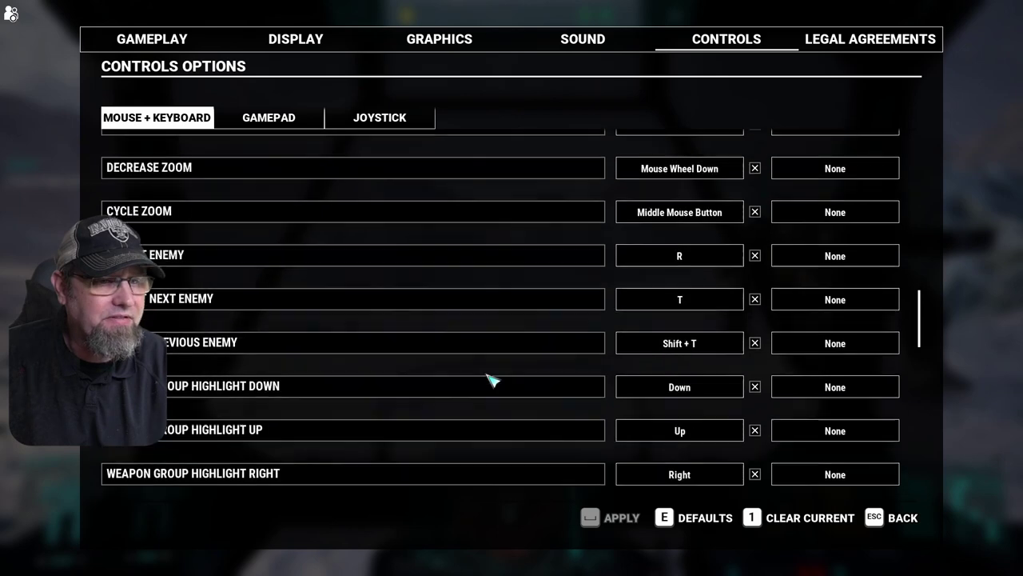
pyautogui.scroll(-8, 492, 380)
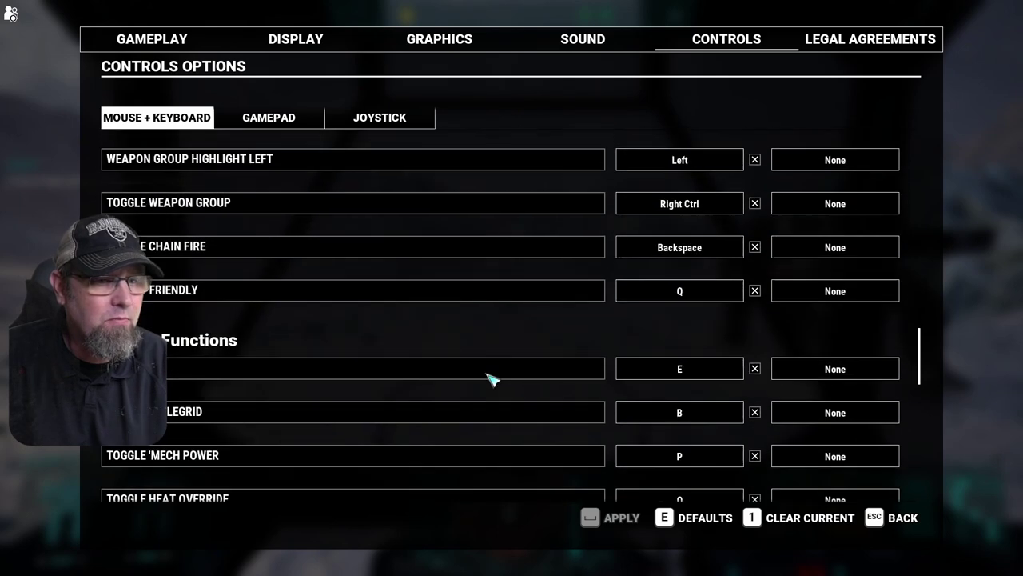
pyautogui.scroll(-10, 492, 380)
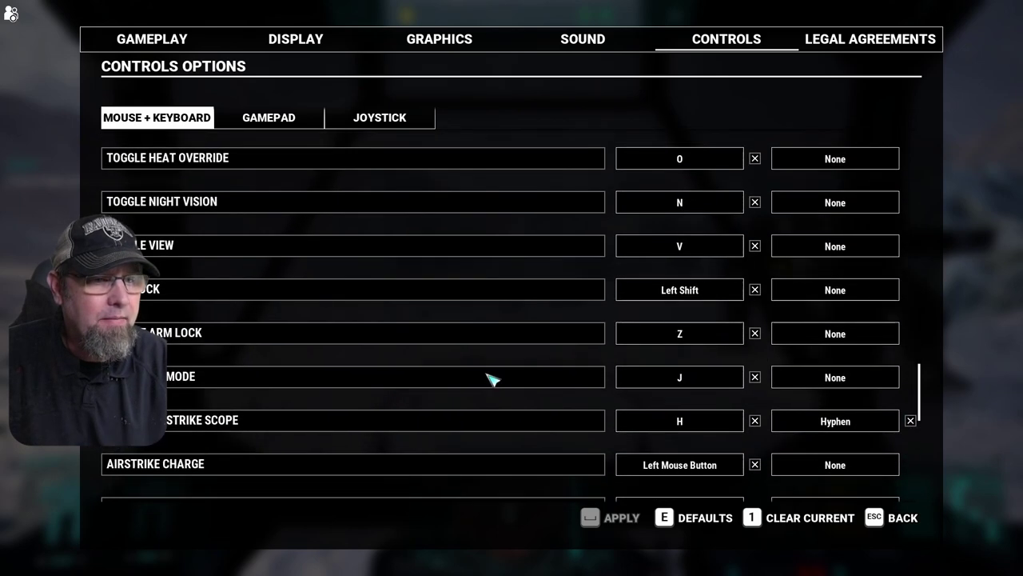
pyautogui.scroll(-5, 491, 380)
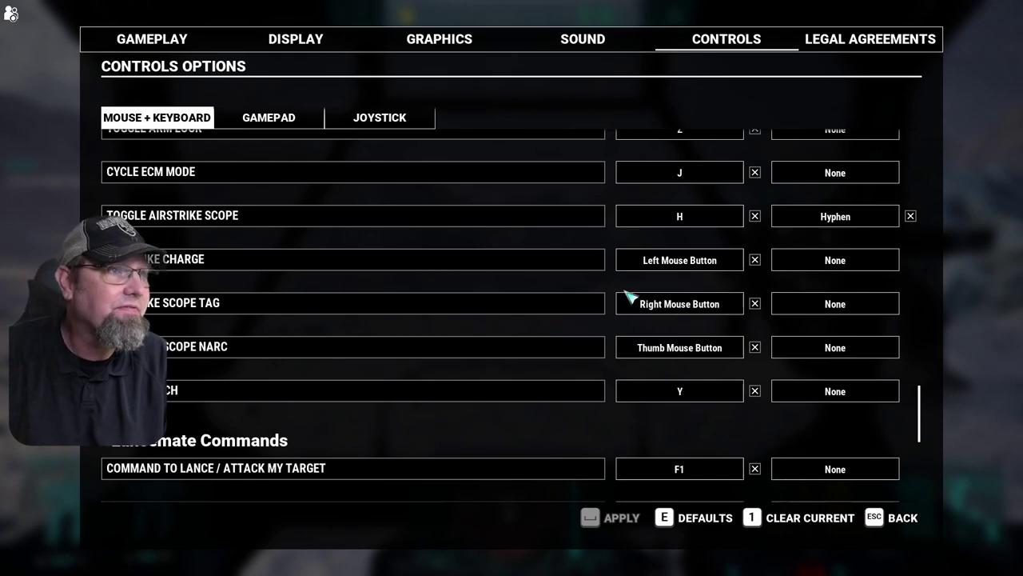
# Step: Review the game's gameplay and display settings for options reset by the deleted configuration files
pyautogui.click(191, 40)
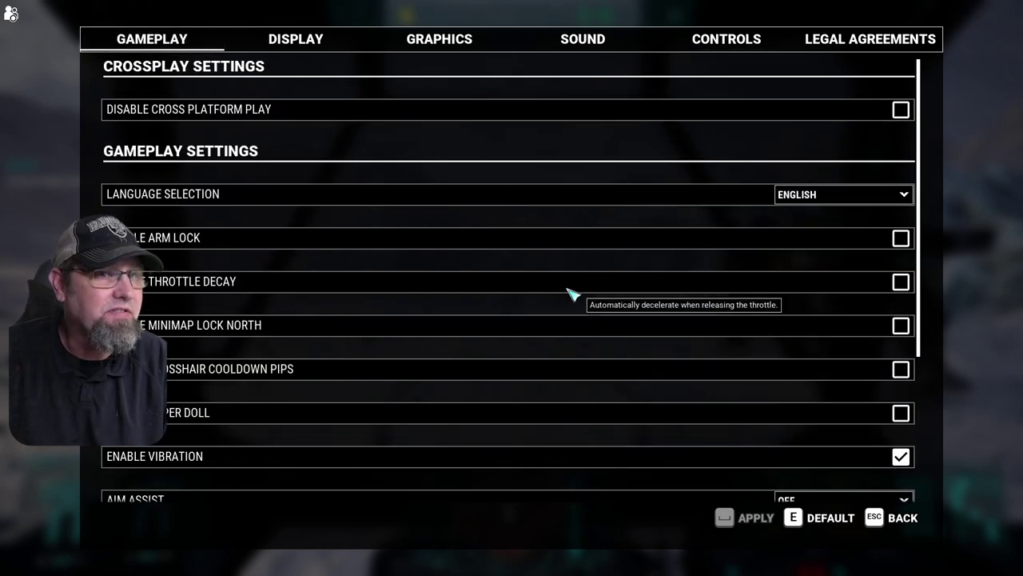
pyautogui.scroll(-2, 491, 258)
pyautogui.scroll(1, 491, 261)
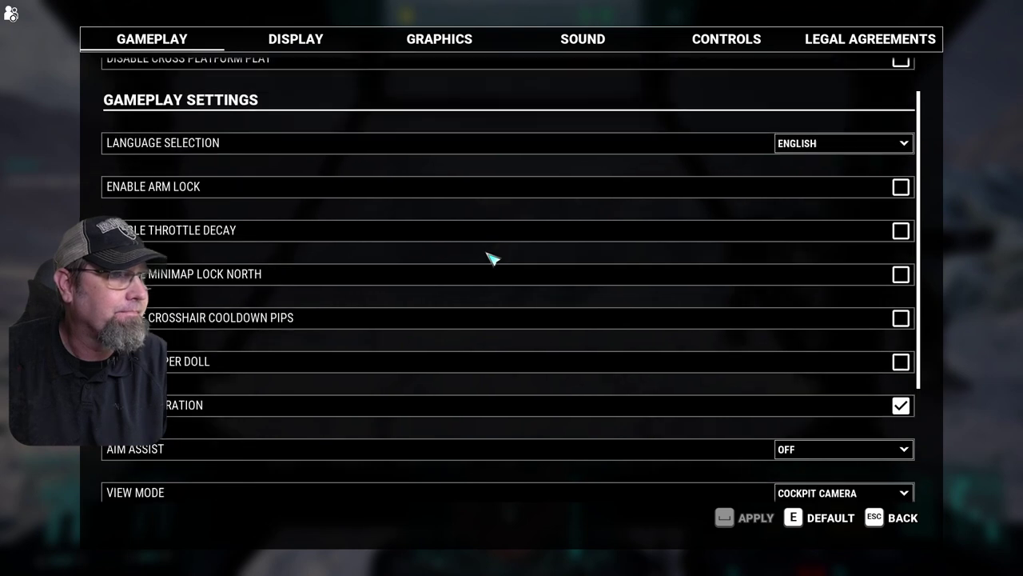
pyautogui.click(312, 48)
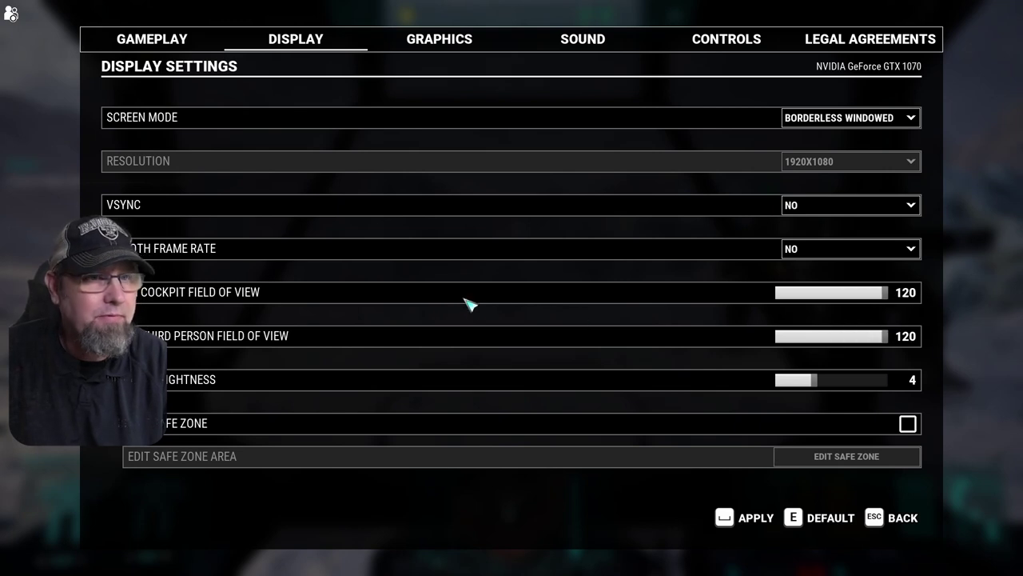
pyautogui.click(152, 38)
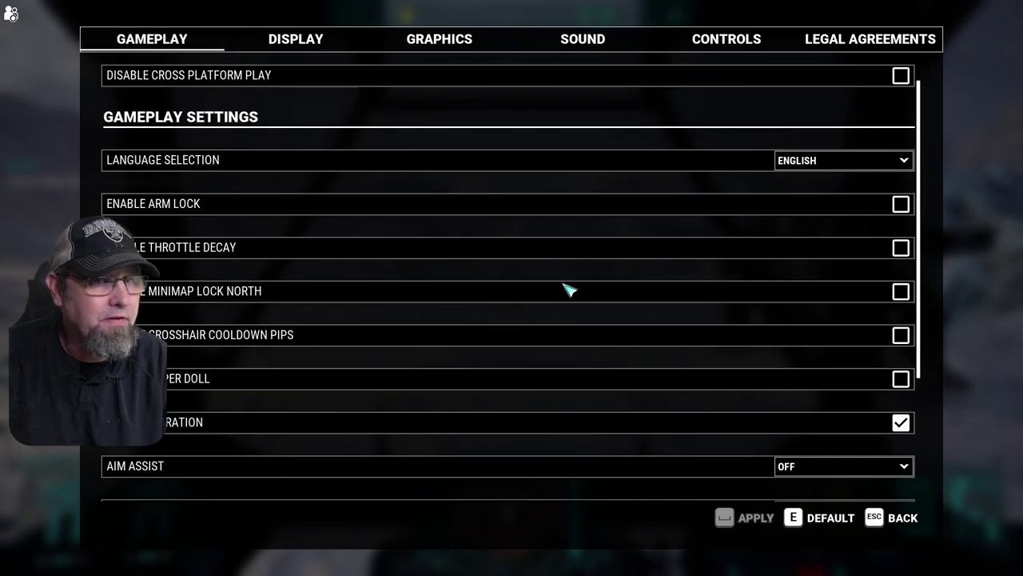
pyautogui.scroll(-1, 579, 318)
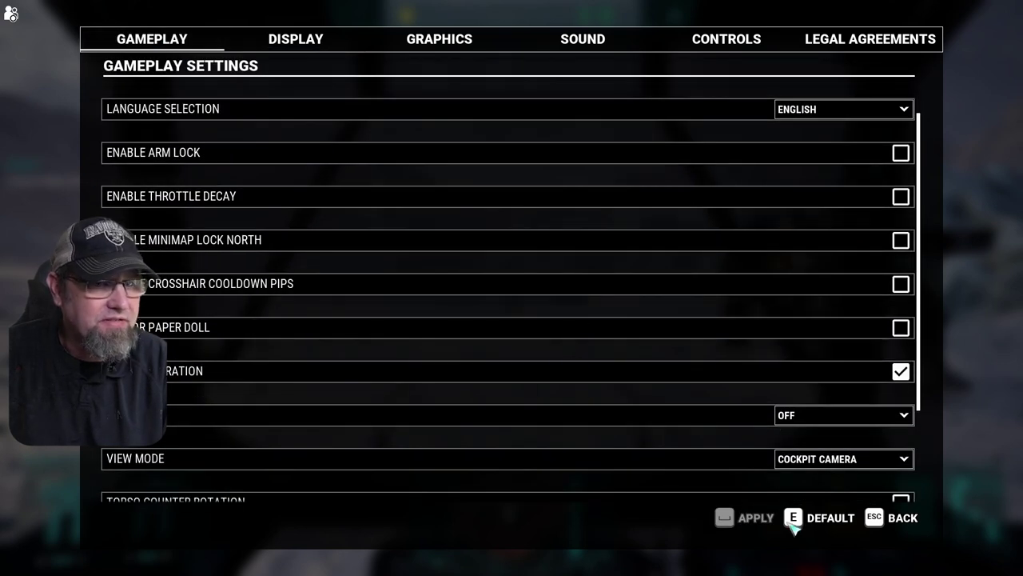
# Step: Apply the display settings and confirm the changes
pyautogui.click(298, 44)
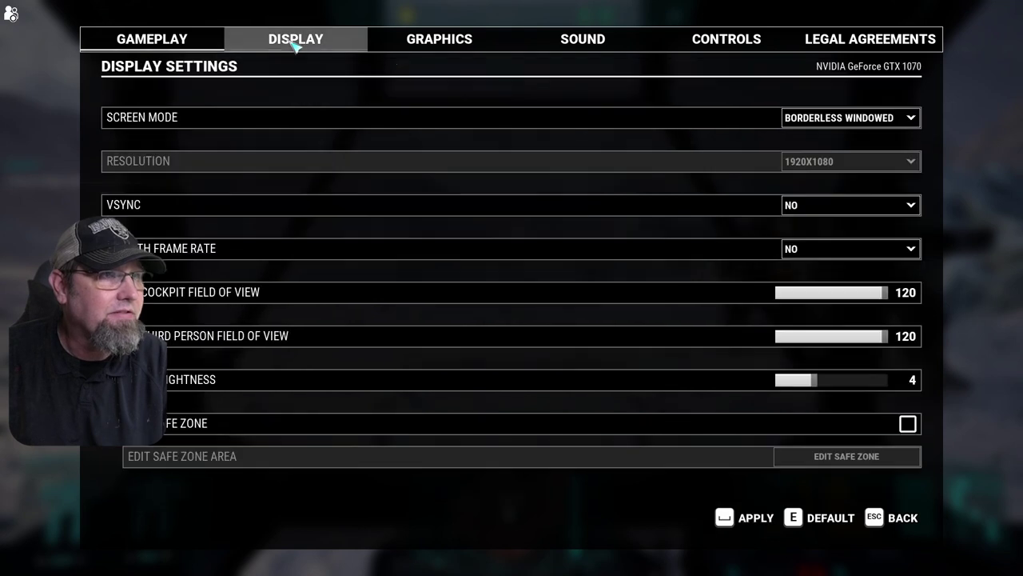
pyautogui.click(756, 525)
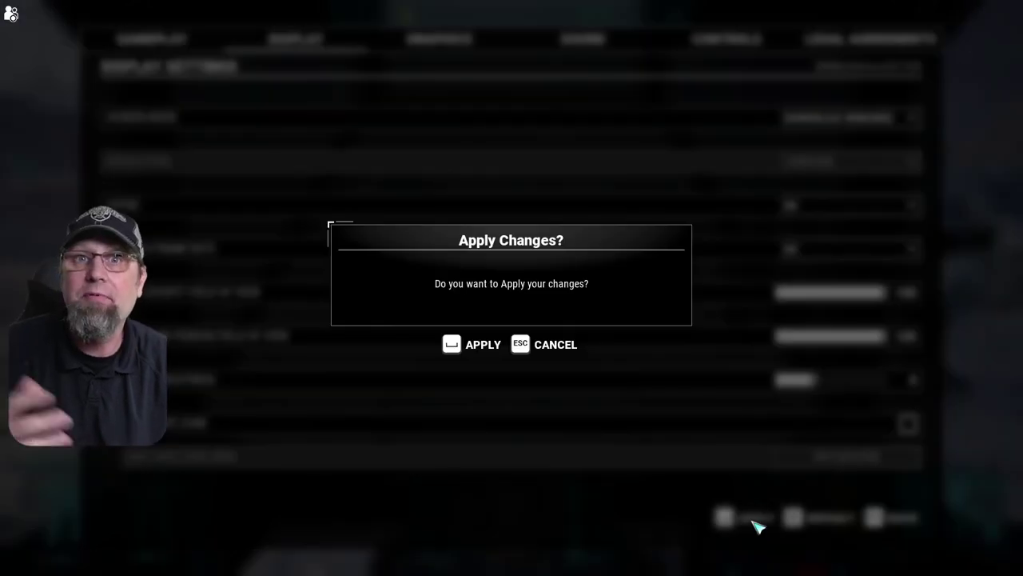
pyautogui.click(483, 345)
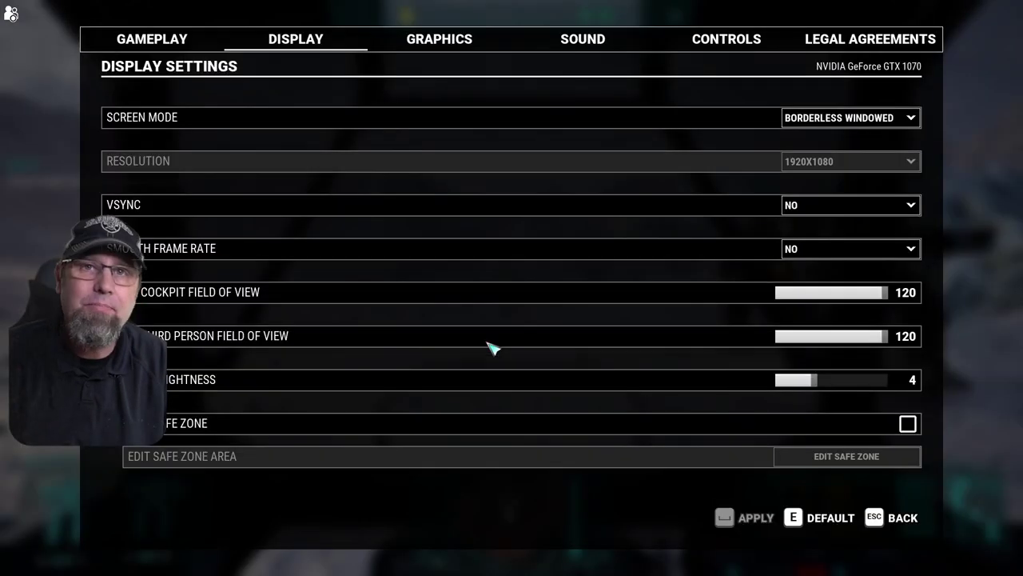